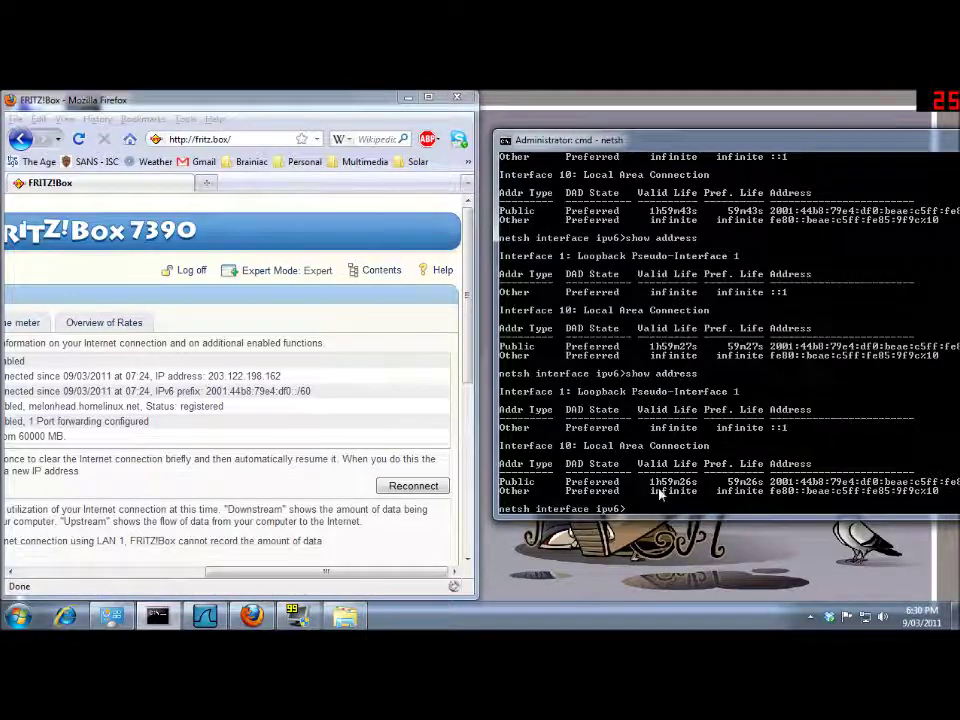
Re-run netsh 'show address' several times; the public IPv6 address stays Preferred at 59m12s preferred life.
key(Up)
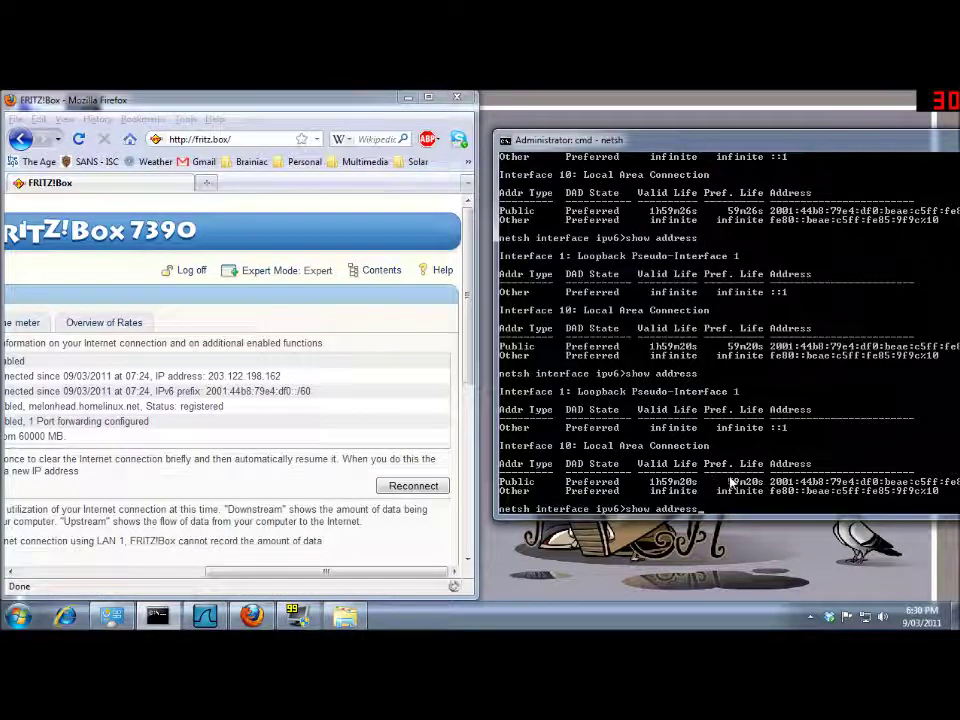
key(Up)
key(Return)
key(Up)
key(Return)
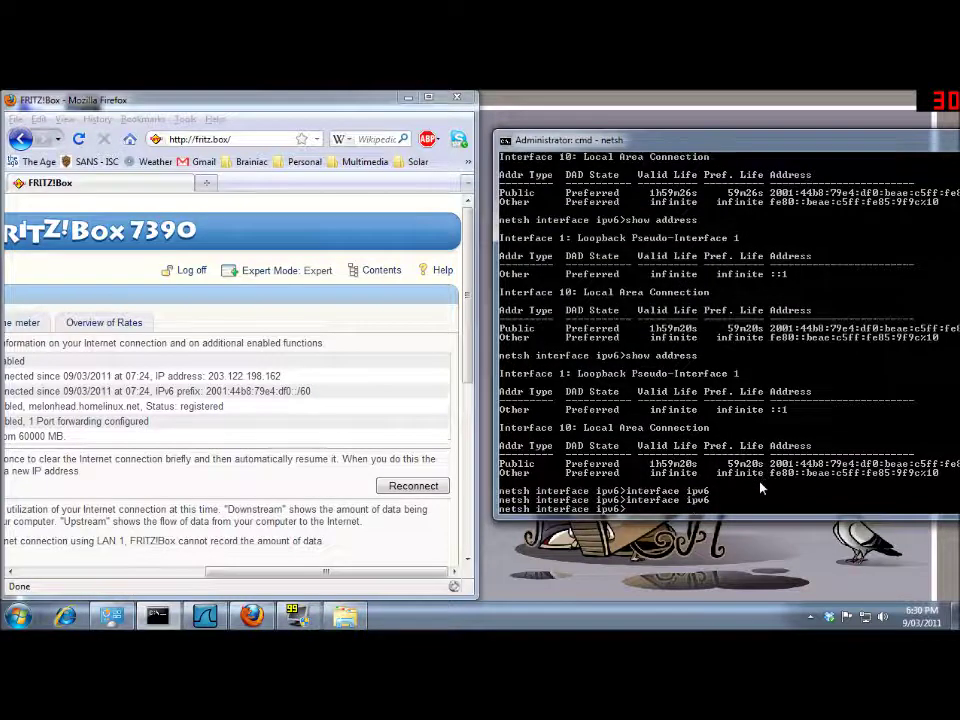
key(Up)
key(Up)
key(Up)
key(Return)
key(Up)
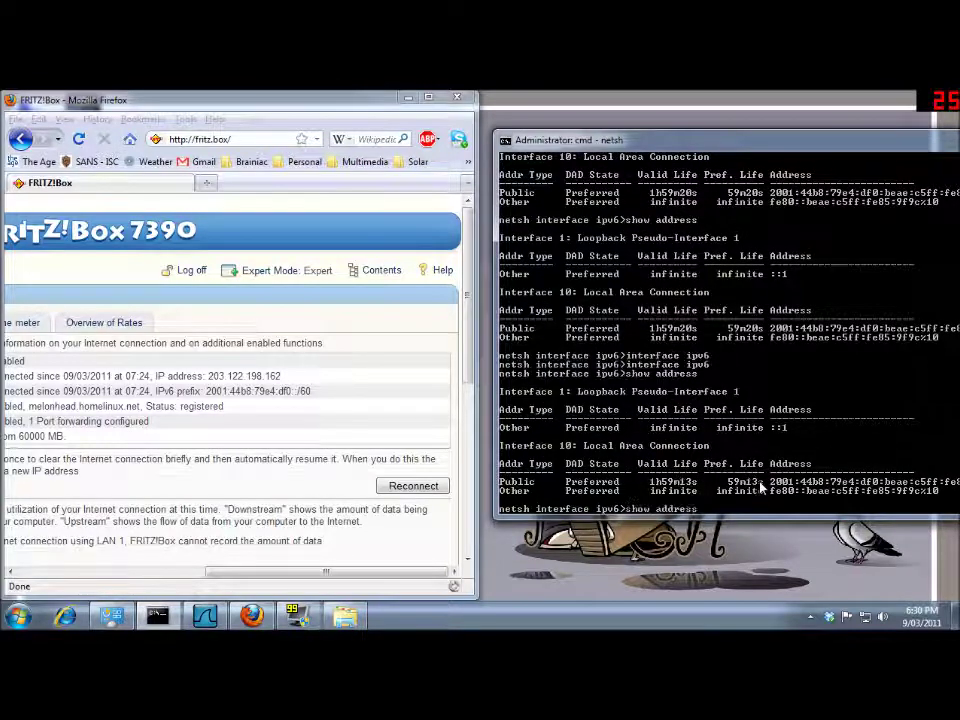
key(Return)
Log in to the FRITZ!Box with the account password and reconnect the internet connection.
click(389, 490)
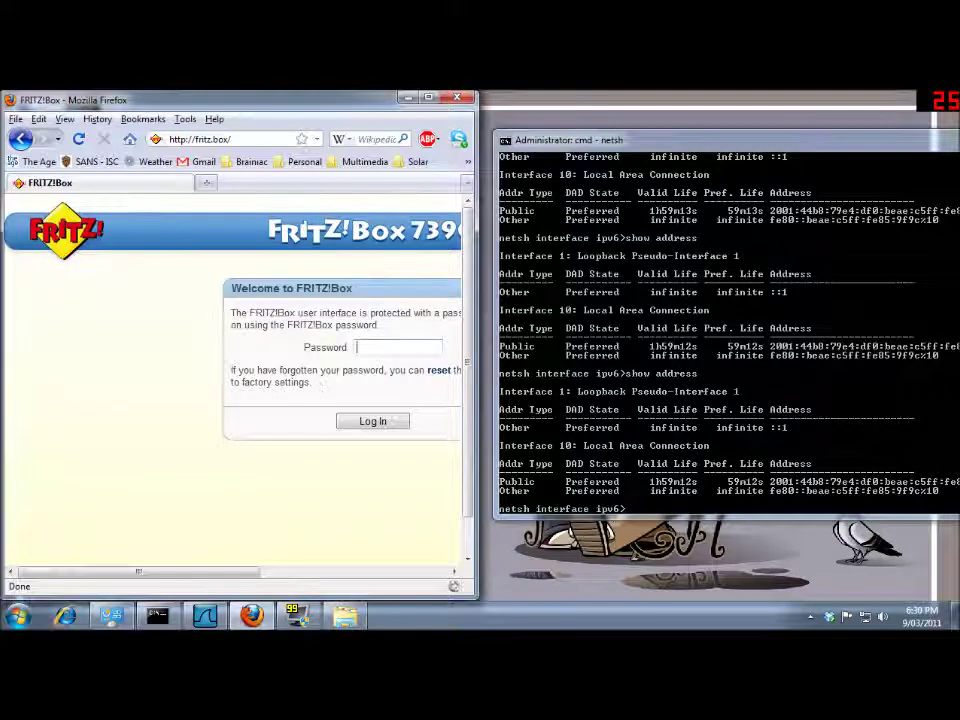
text(•••••••)
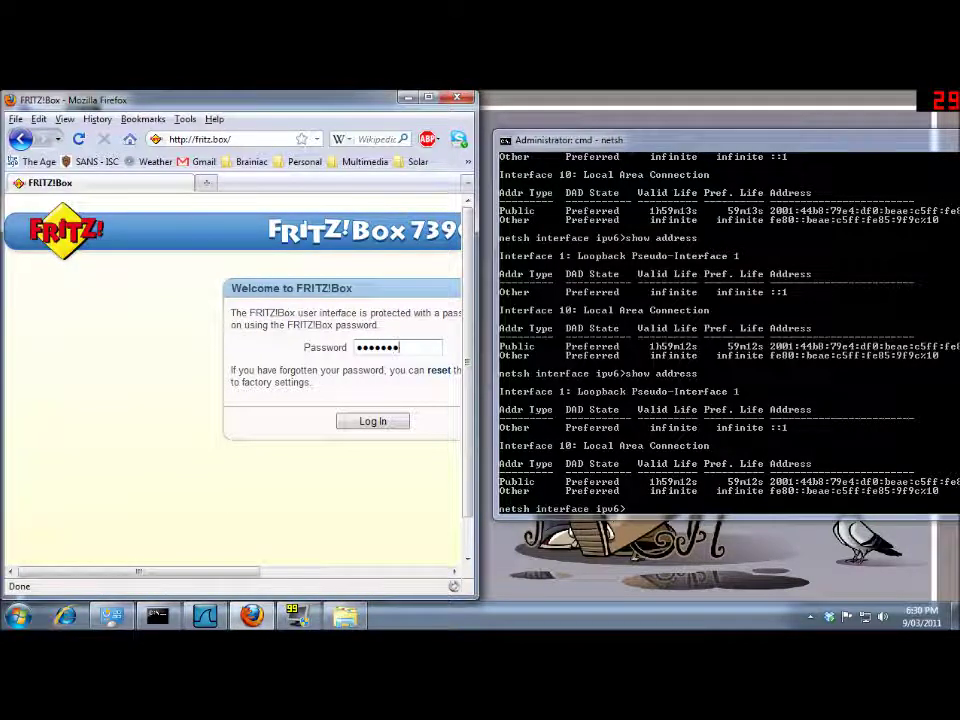
text(•••••••)
key(Return)
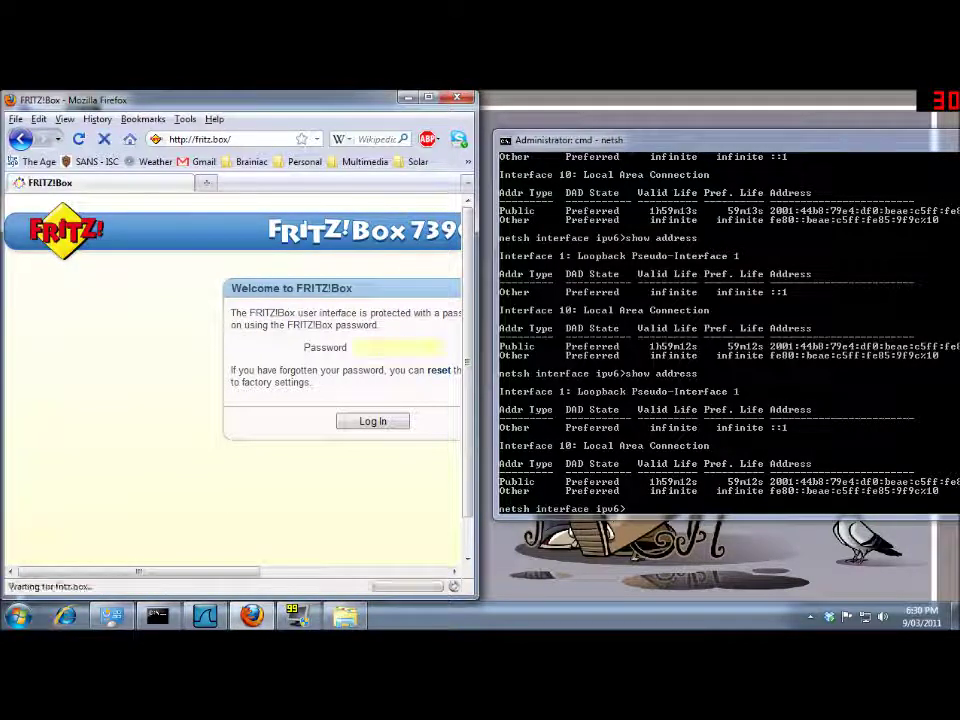
drag(253, 581, 440, 575)
click(413, 485)
Re-run netsh 'show address' repeatedly until the old public IPv6 address shows Deprecated with 0s preferred life.
key(Up)
key(Return)
key(Up)
key(Return)
key(Up)
key(Return)
key(Up)
key(Return)
key(Up)
key(Return)
key(Up)
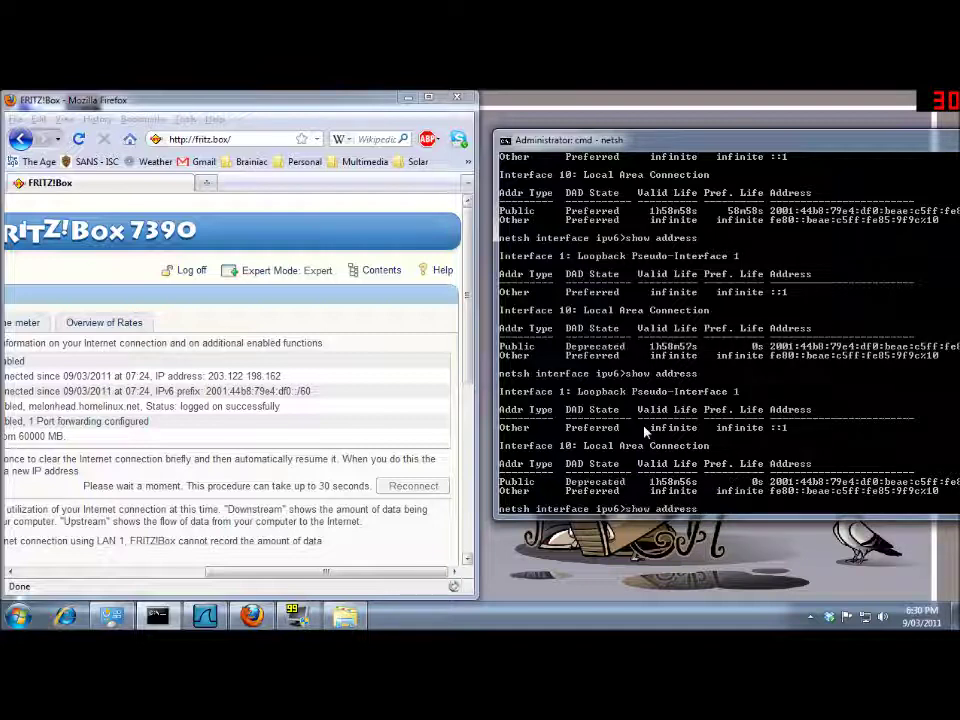
Re-run 'show address' until the Deprecated address shows refreshed 1h59m58s valid and 59m58s preferred lifetimes, then open the Start menu.
key(Return)
key(Up)
key(Return)
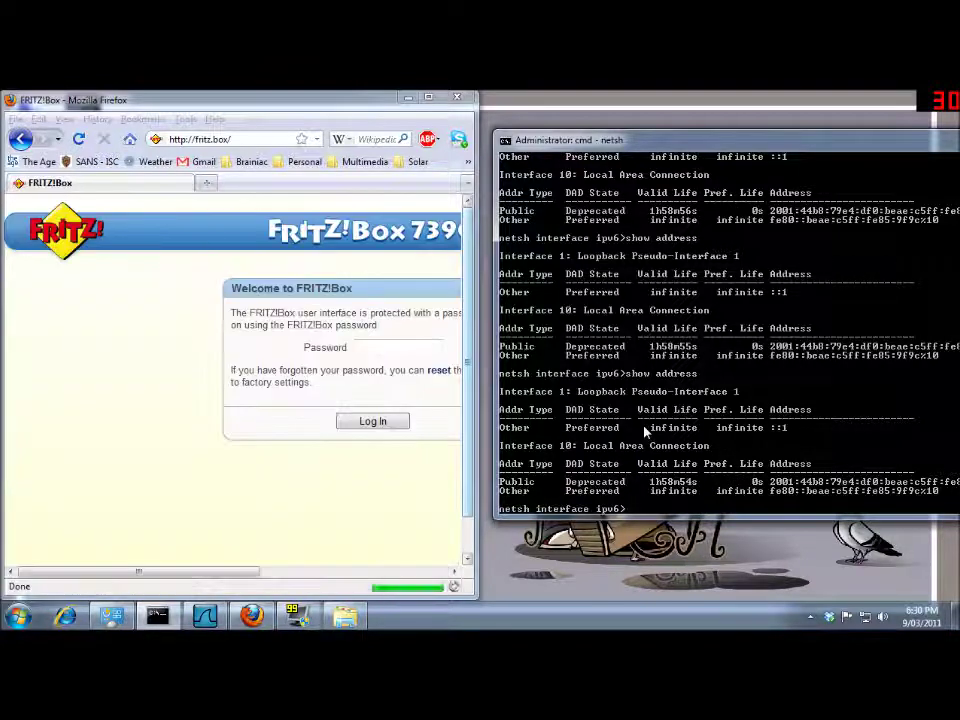
key(Up)
key(Return)
key(Up)
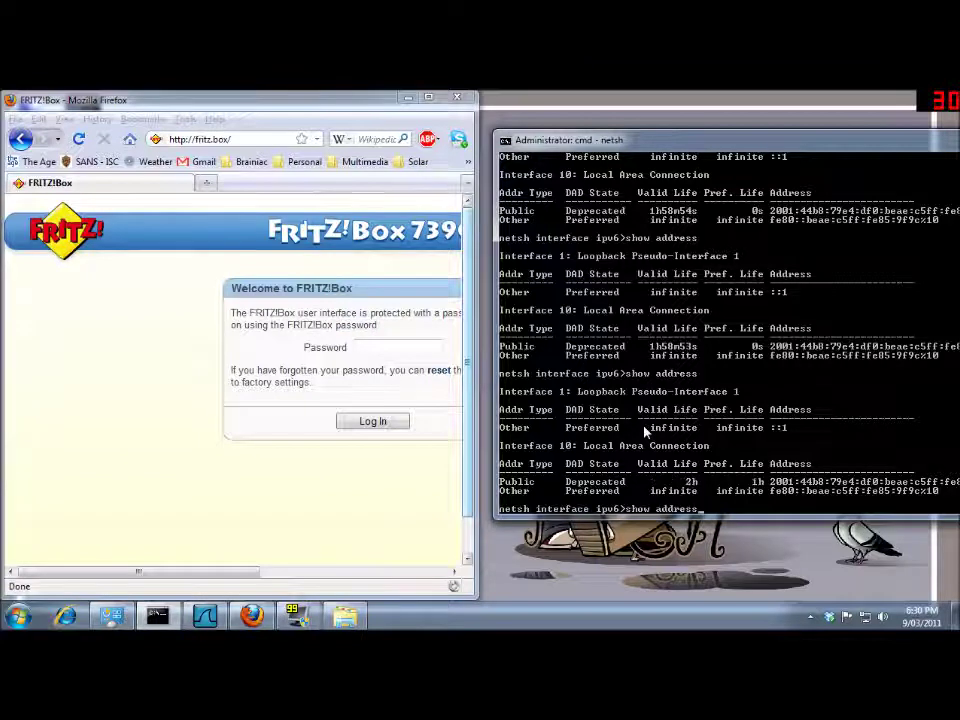
key(Return)
key(Up)
key(Return)
key(Up)
key(Return)
key(Up)
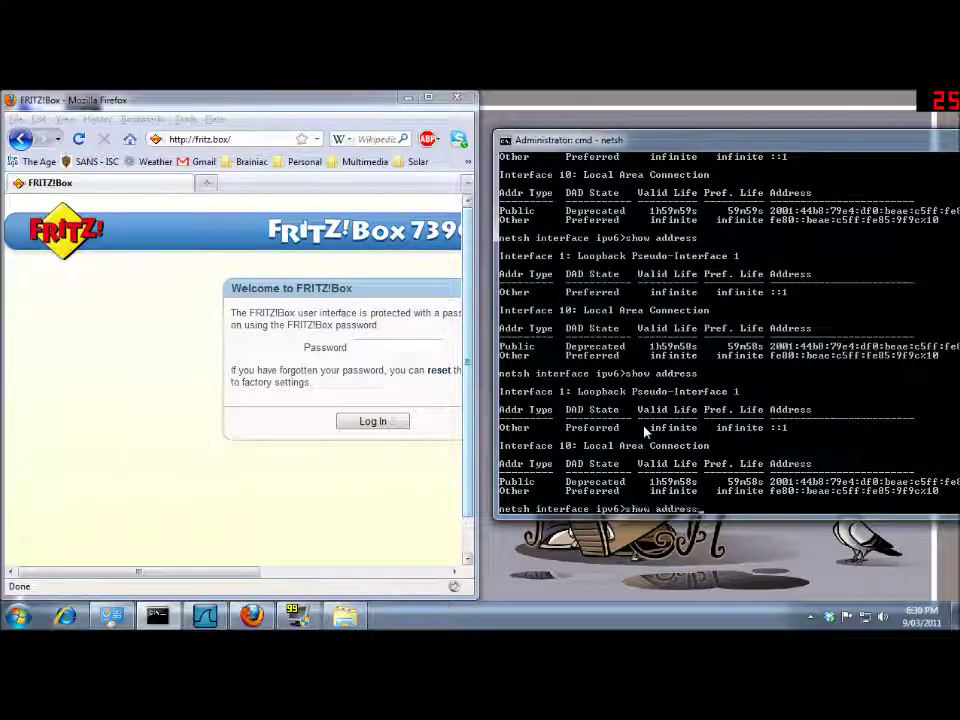
key(Return)
key(Up)
key(Return)
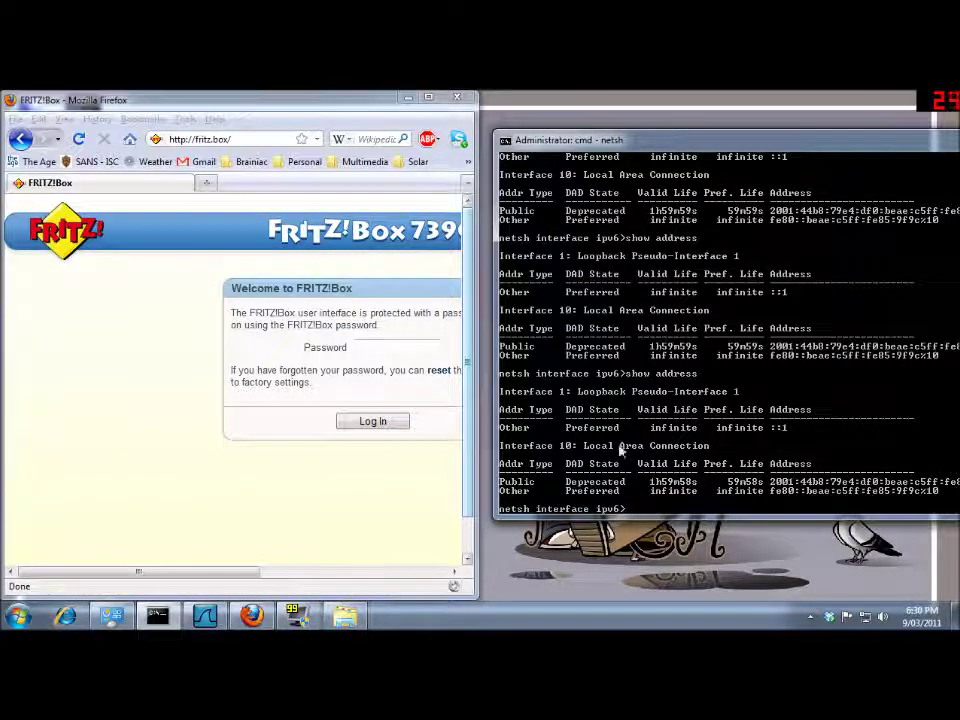
click(17, 615)
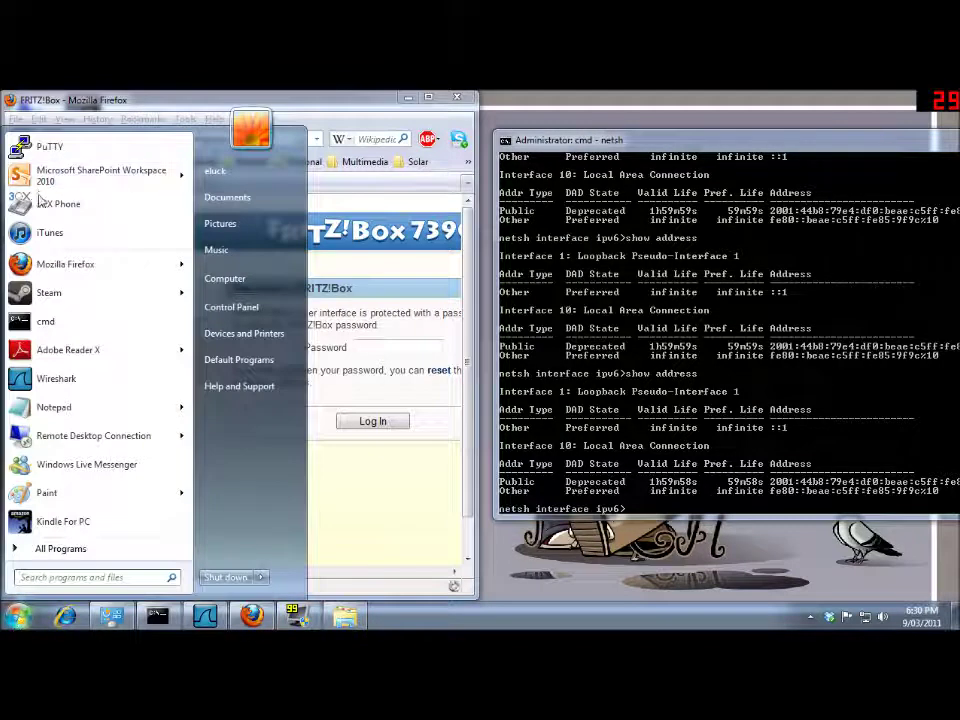
In a new Firefox window, load ipv6.internode.on.net, which reports IPv4 access, then close it.
click(60, 264)
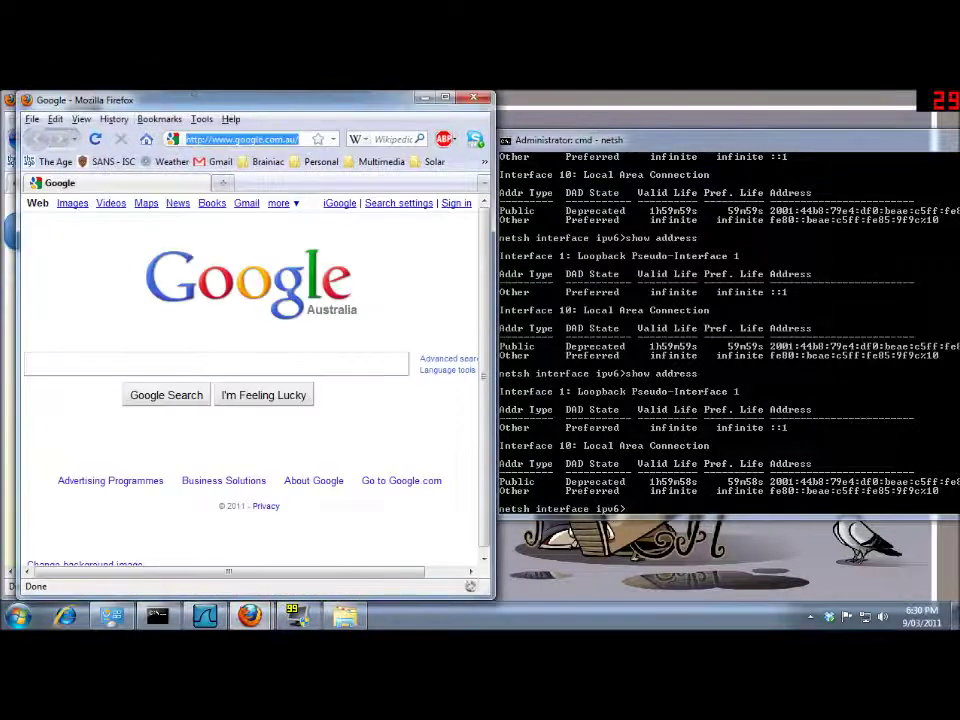
text(ipv6)
key(Down)
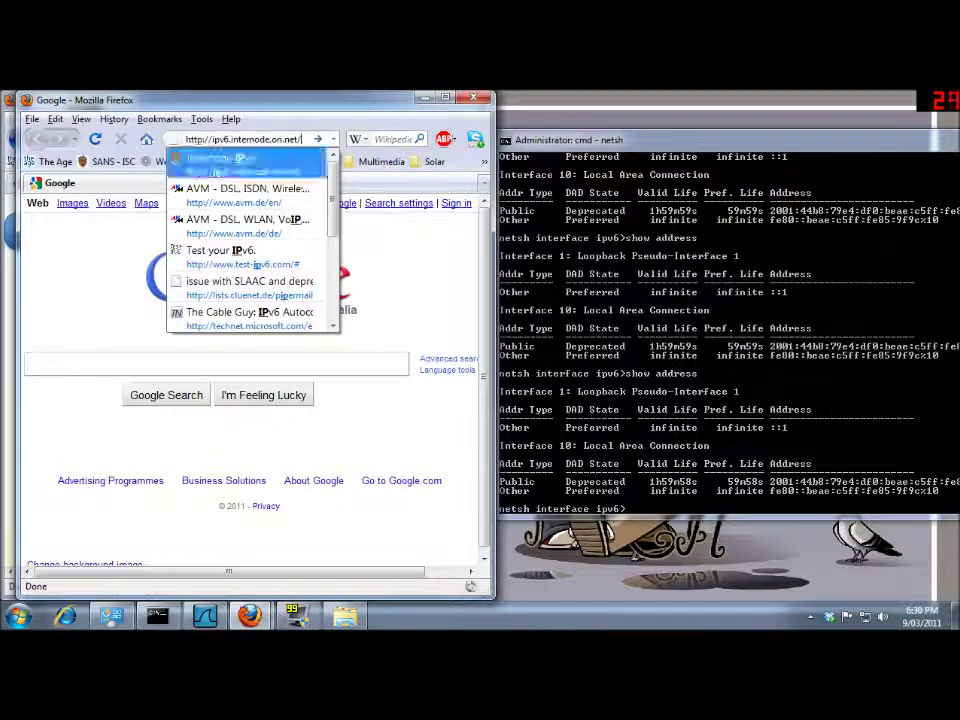
key(Return)
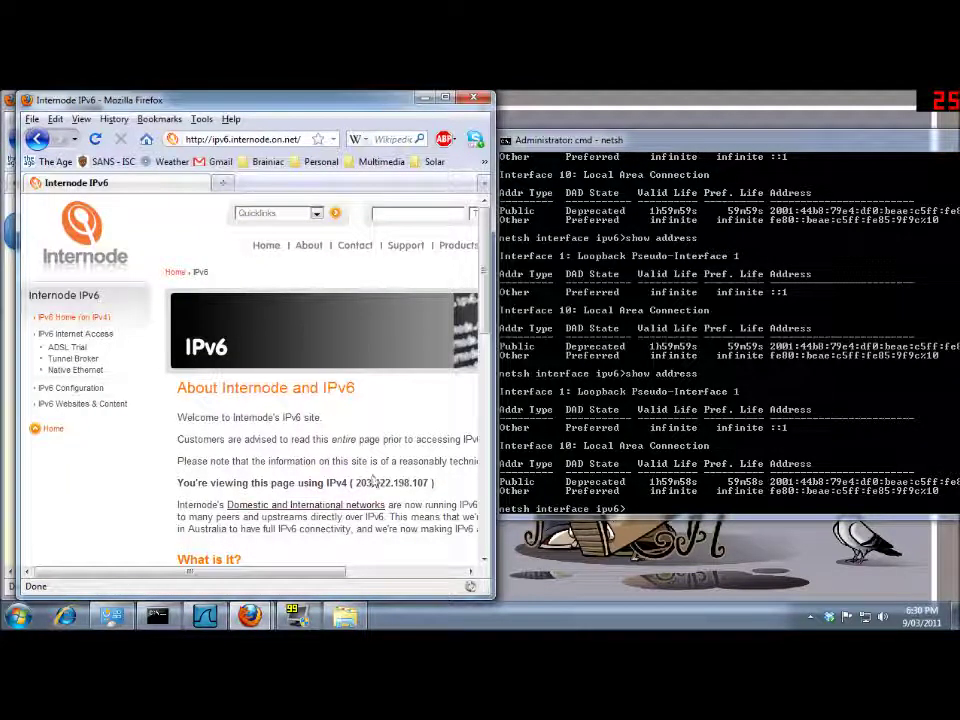
click(478, 99)
Disable Internet Protocol Version 6 (TCP/IPv6) in the Local Area Connection properties.
right_click(341, 257)
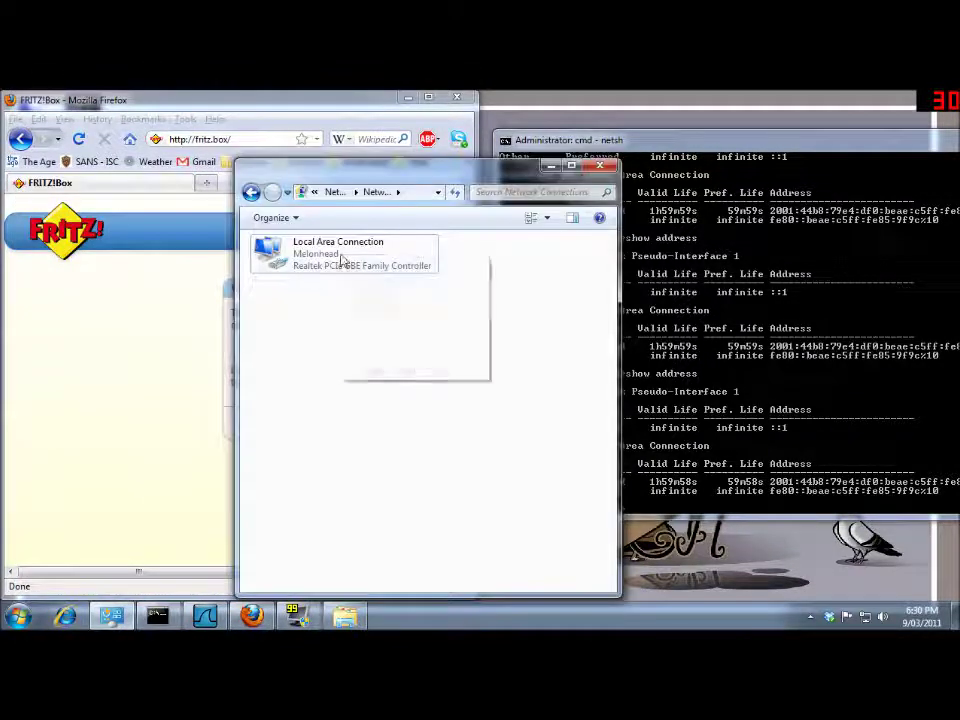
right_click(305, 258)
click(347, 393)
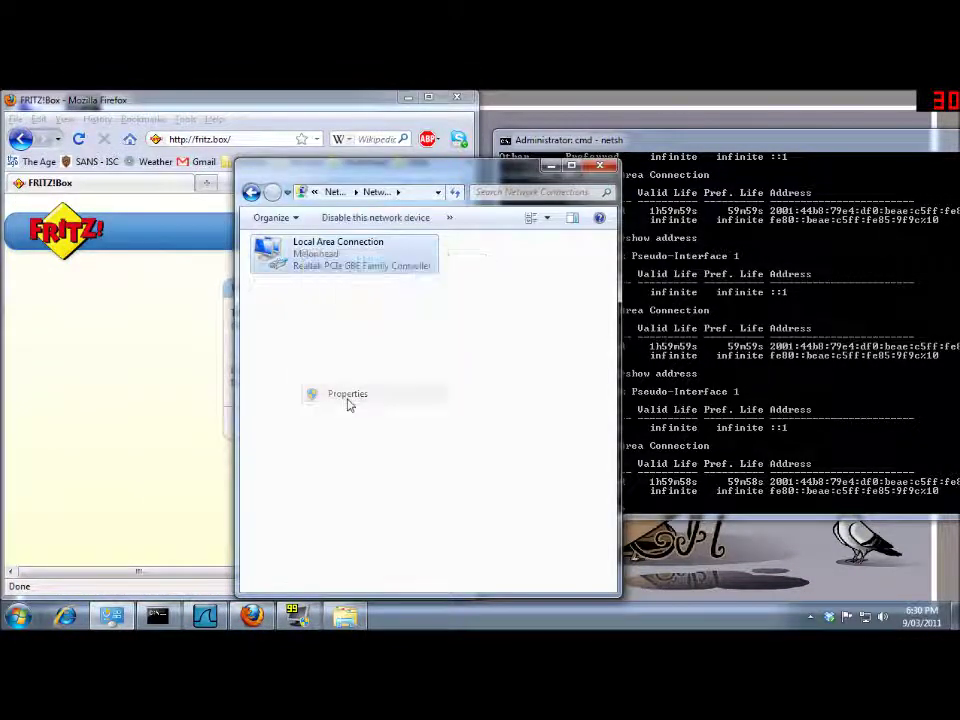
click(316, 390)
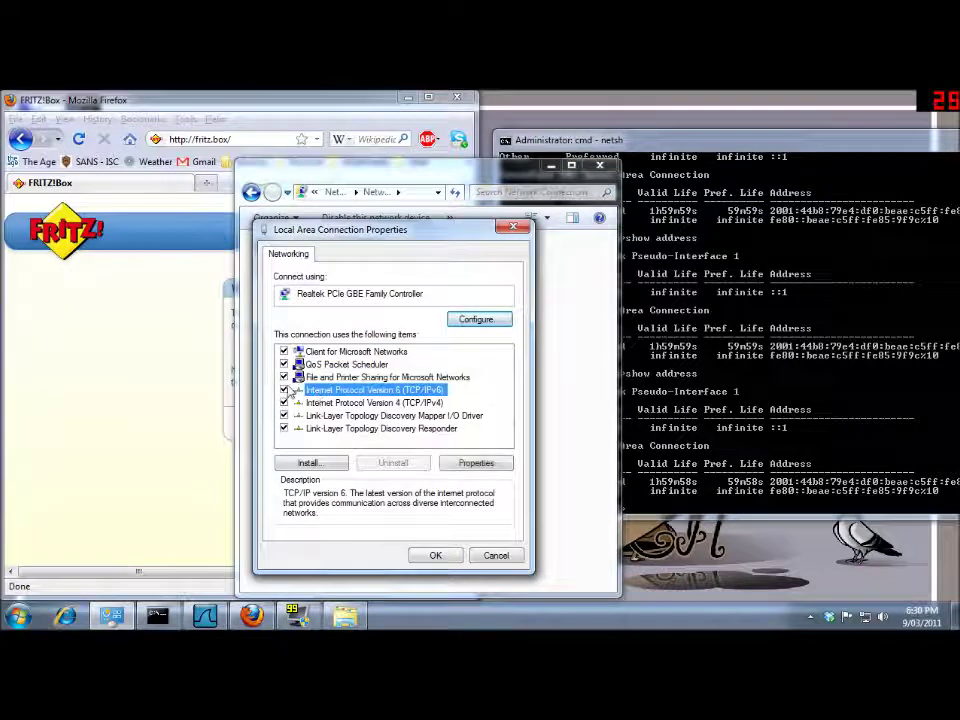
click(435, 556)
Re-enable TCP/IPv6 on the Local Area Connection and confirm with OK.
right_click(320, 257)
click(360, 408)
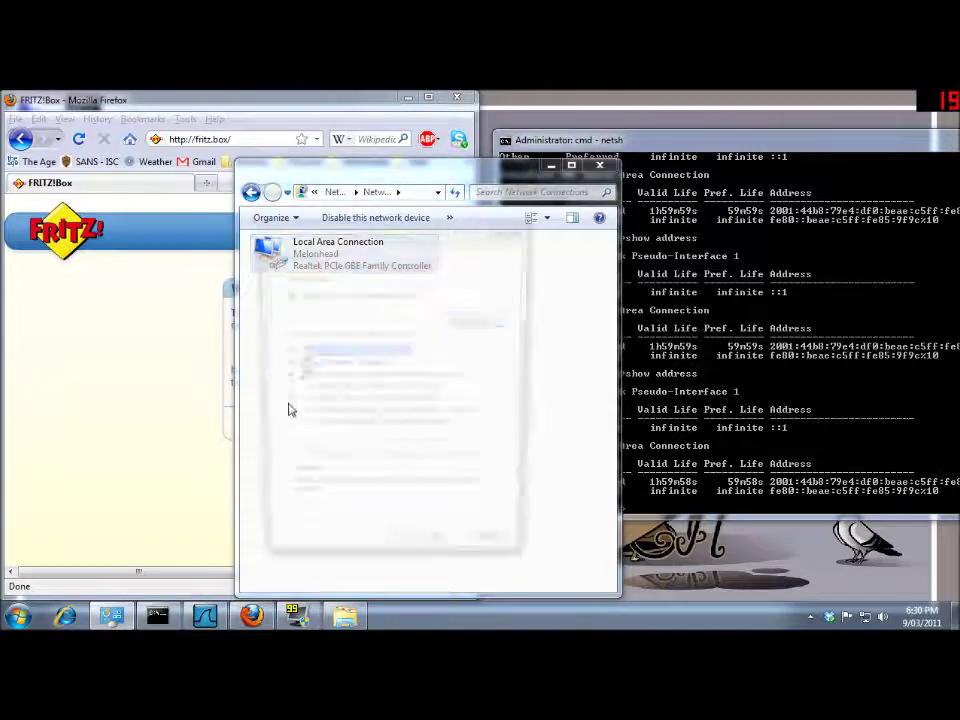
click(316, 389)
click(433, 552)
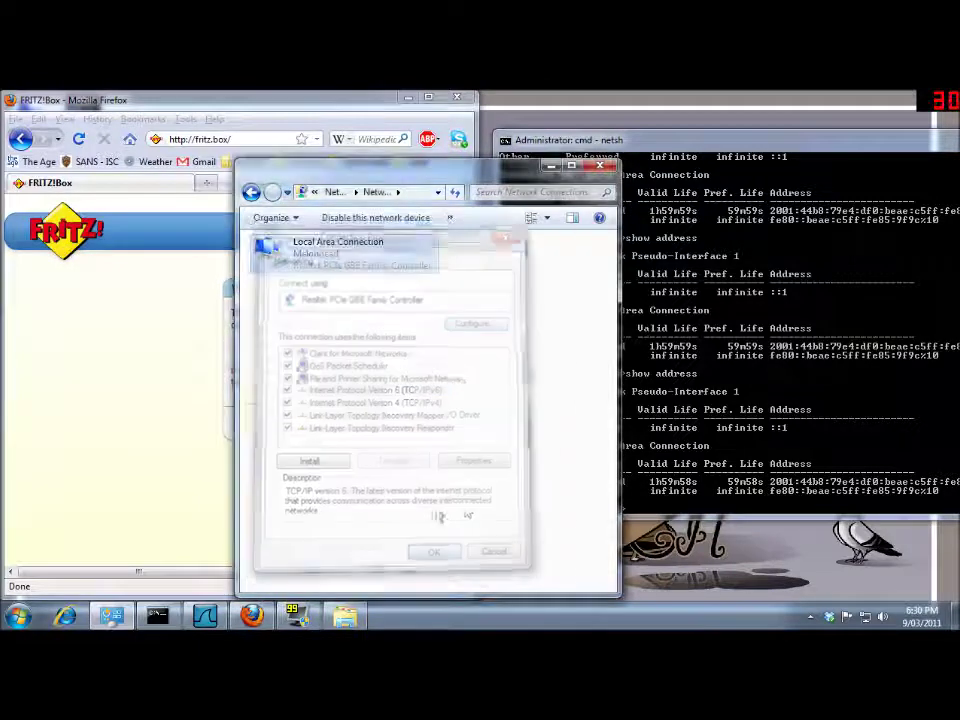
Re-run netsh 'show address', which now lists only the link-local fe80 address.
click(720, 395)
key(Up)
key(Return)
Re-run 'show address' until the public 2001:44b8 address is Preferred again with about 59m55s preferred life.
key(Up)
key(Return)
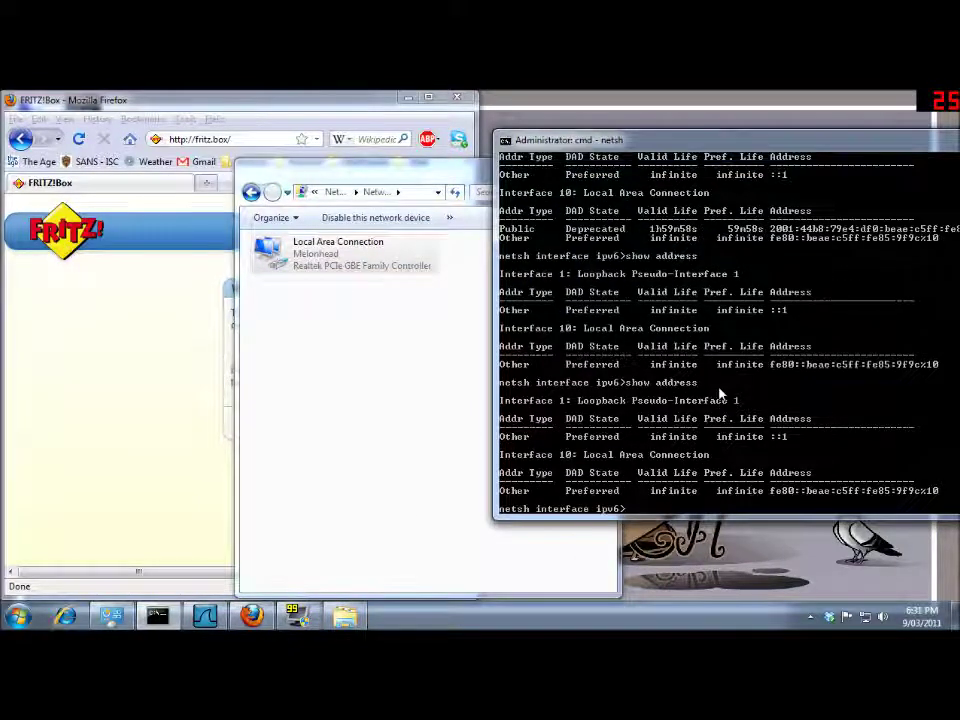
key(Return)
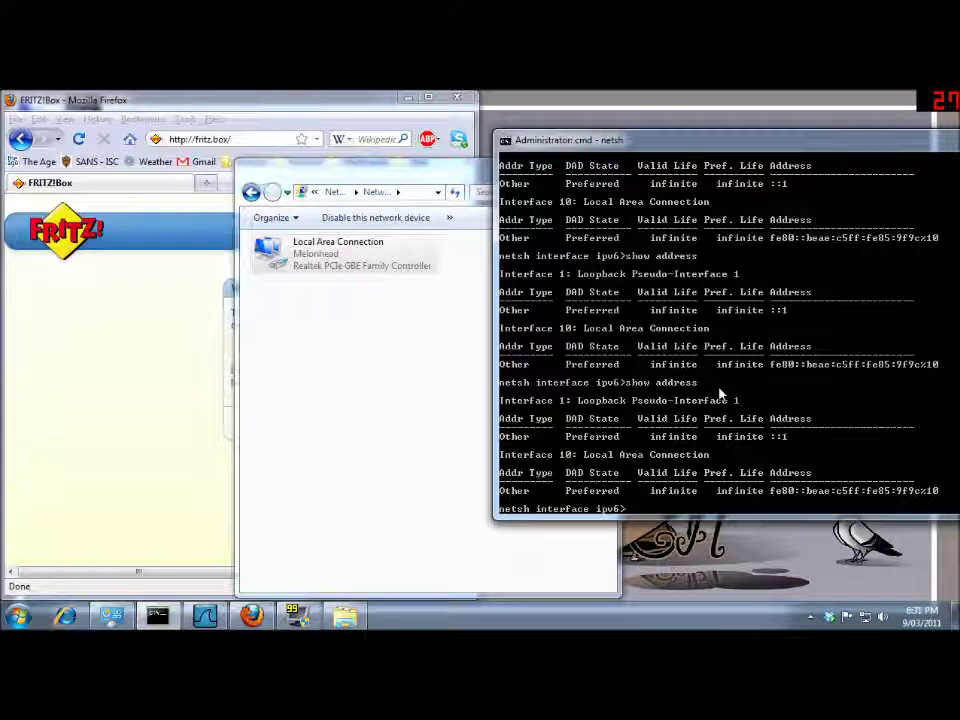
key(Return)
key(Up)
key(Return)
key(Up)
key(Return)
key(Up)
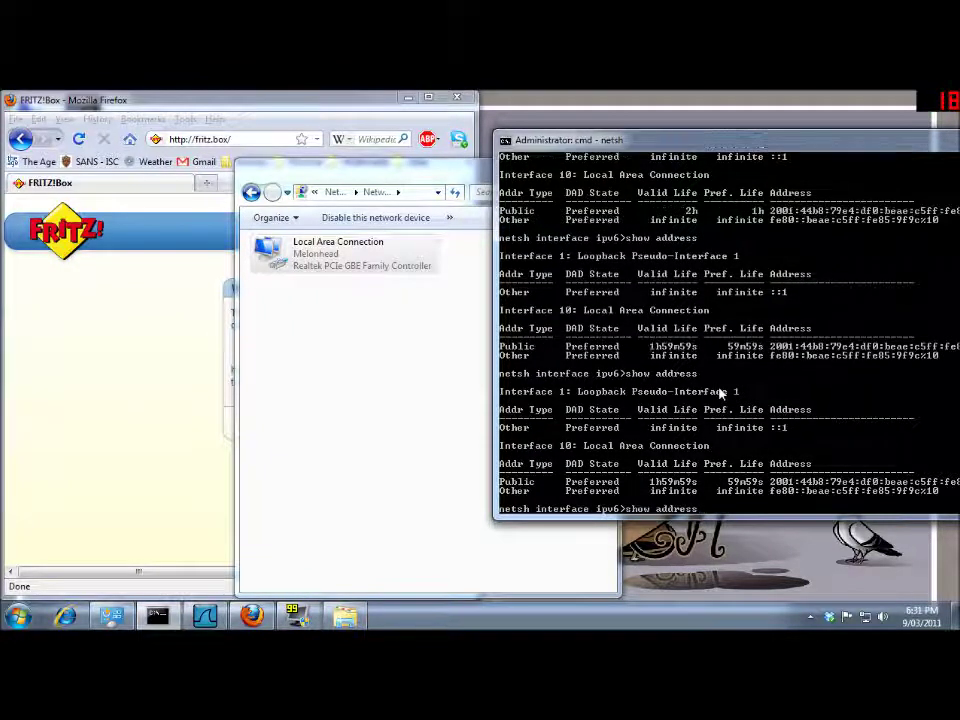
key(Return)
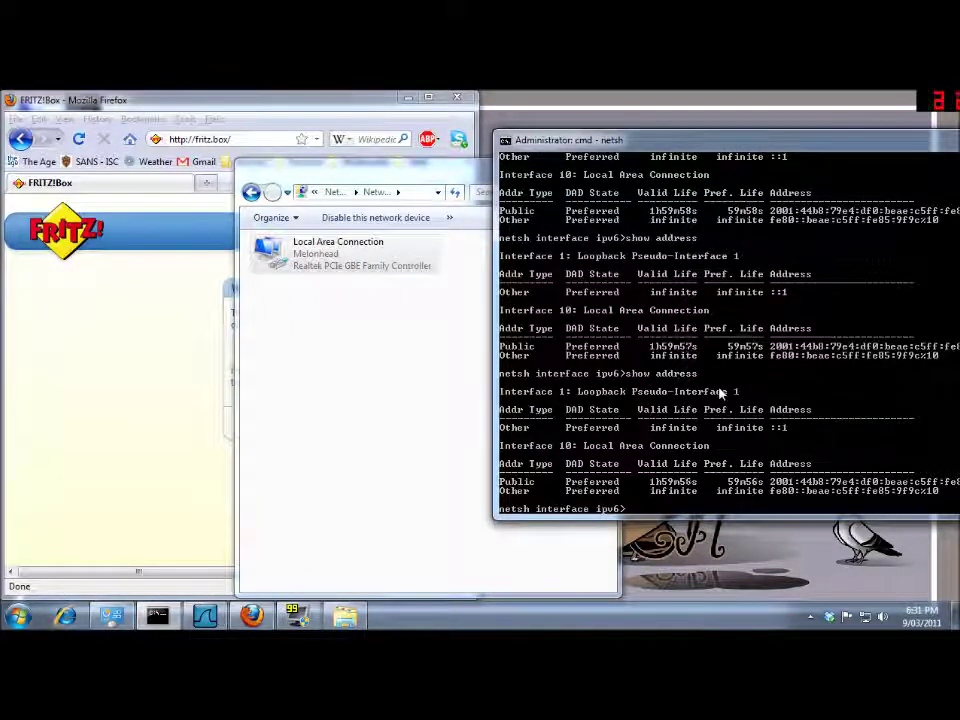
key(Up)
key(Return)
key(Up)
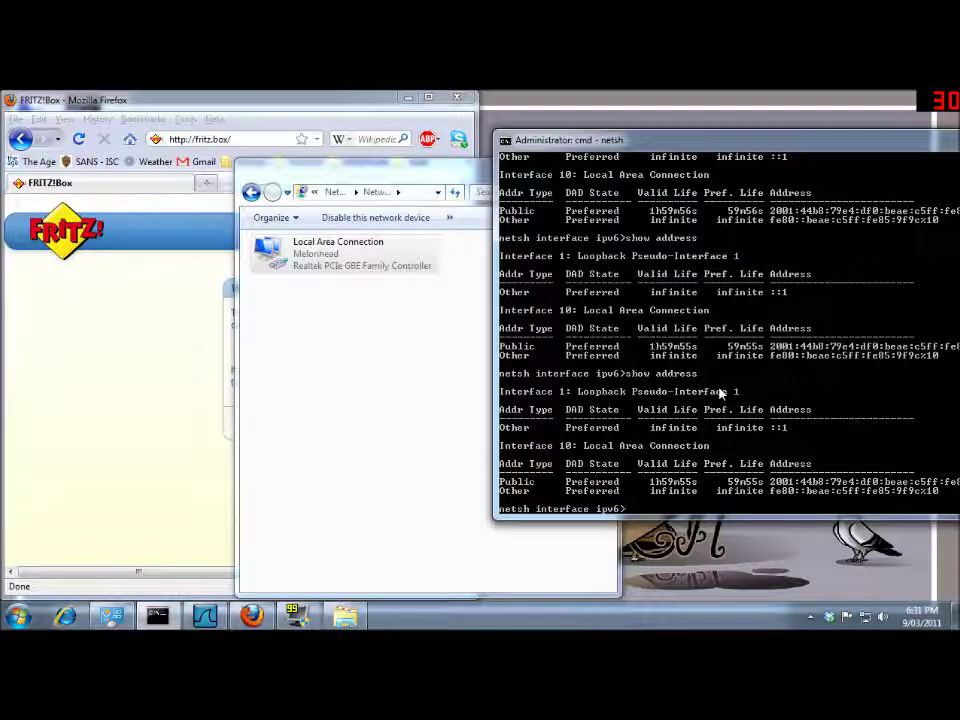
Start a new Firefox window and visit ipv6.internode.on.net.
click(17, 615)
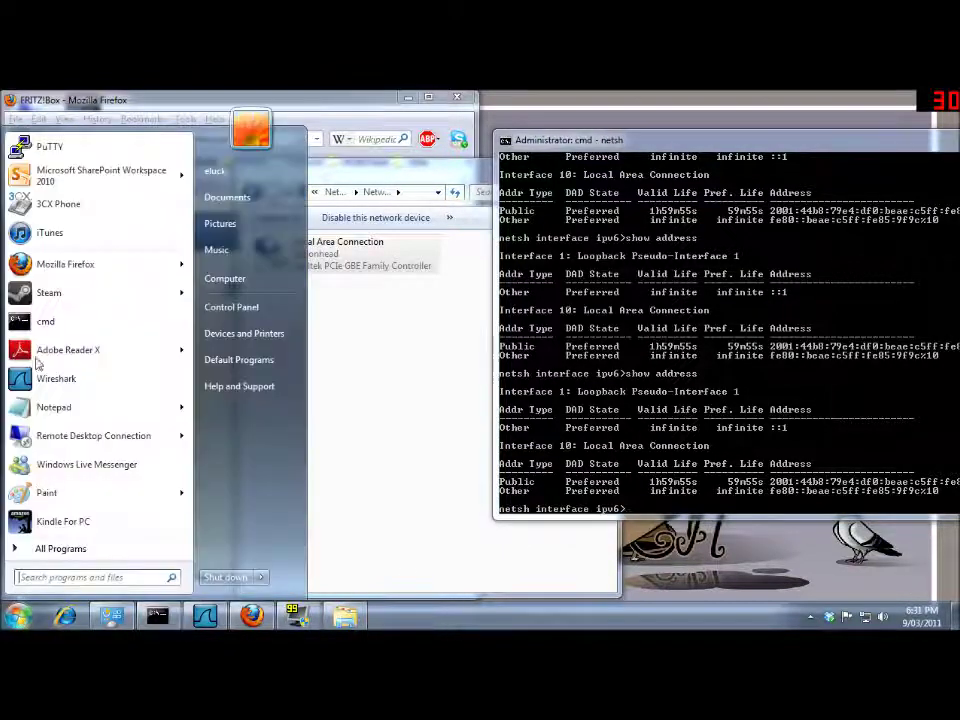
click(45, 263)
click(187, 139)
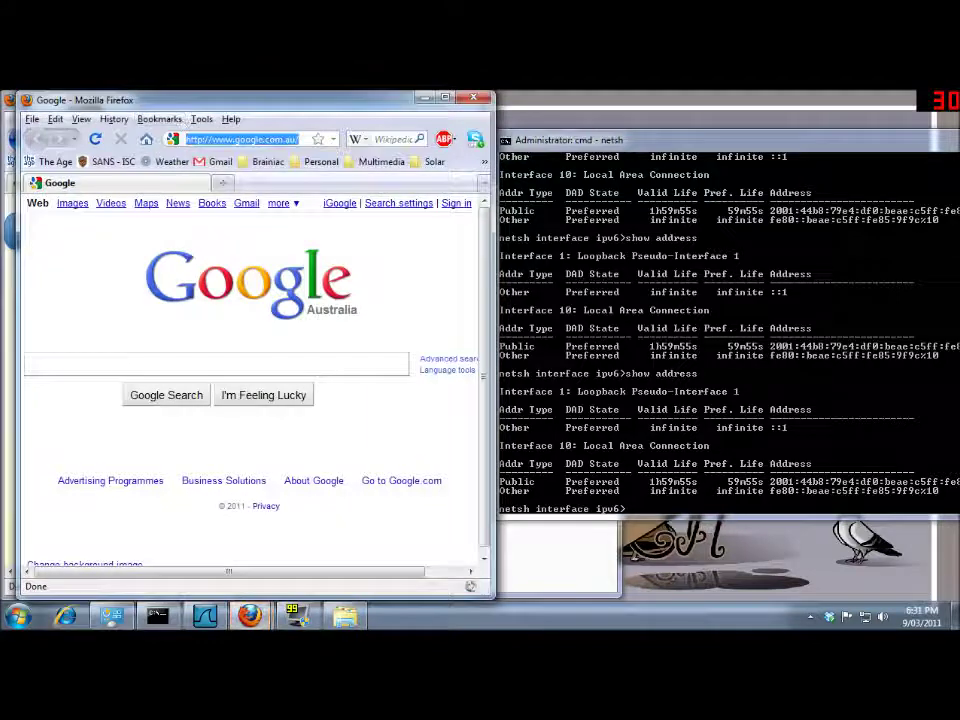
key(BackSpace)
text(ipv6)
click(210, 158)
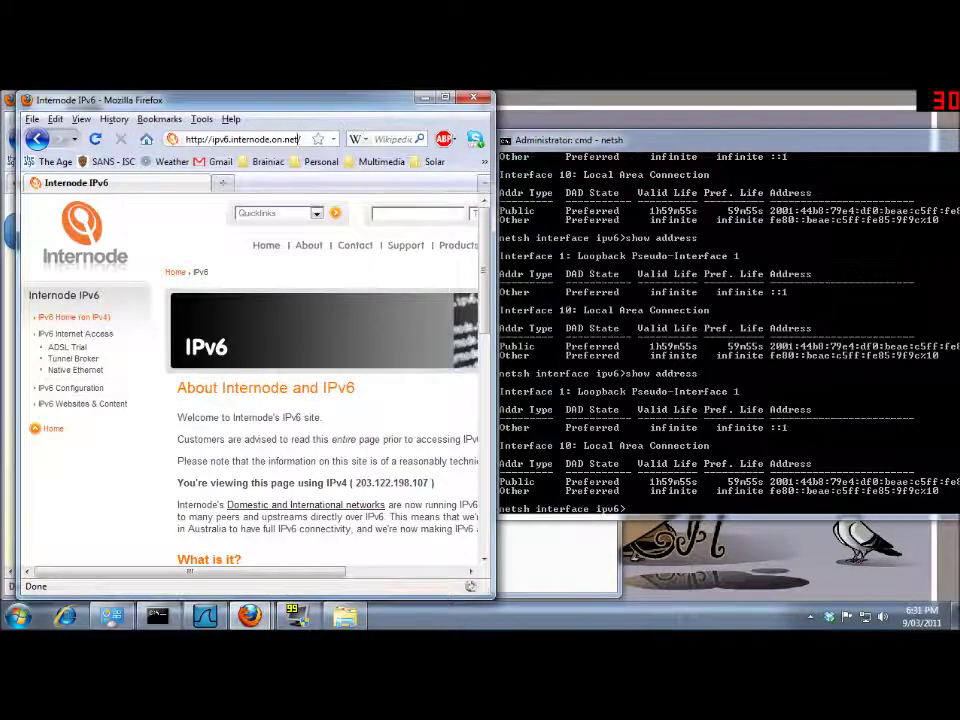
Load test-ipv6.com, confirm 10/10 for both IPv4 and IPv6, then close the window.
click(226, 139)
text(tes)
key(Down)
key(Return)
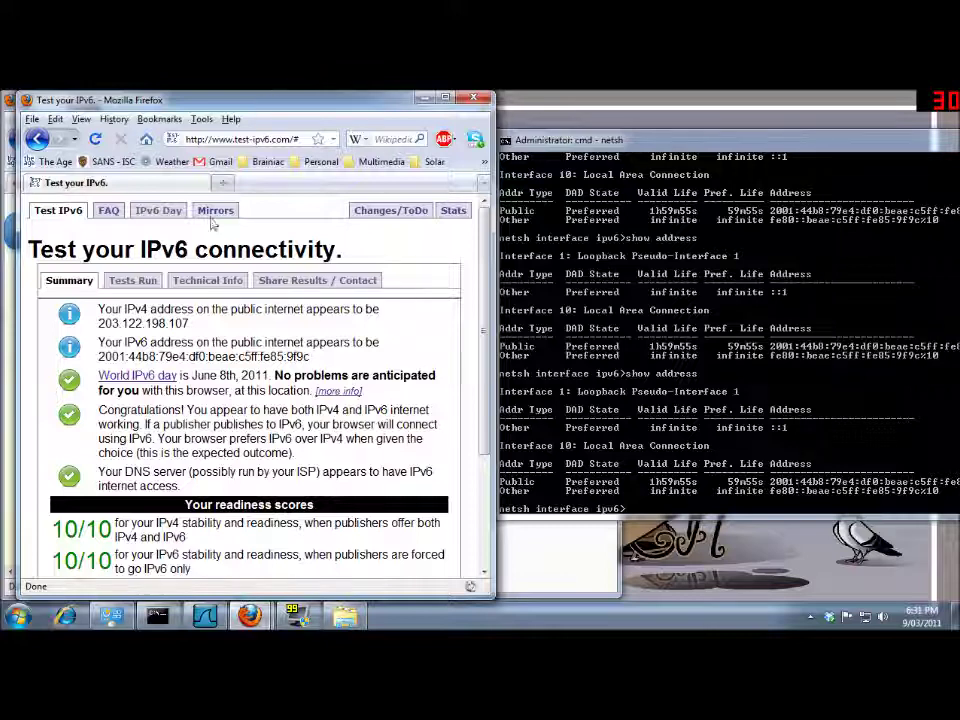
click(473, 101)
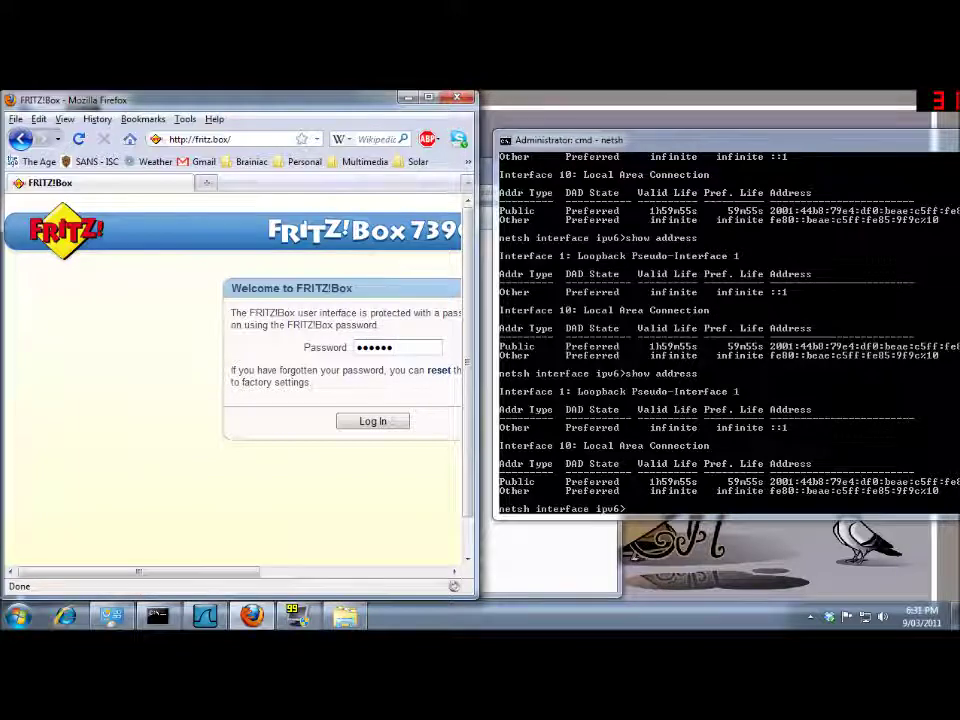
Log in to the FRITZ!Box with the account password and reconnect the internet connection.
text(•••)
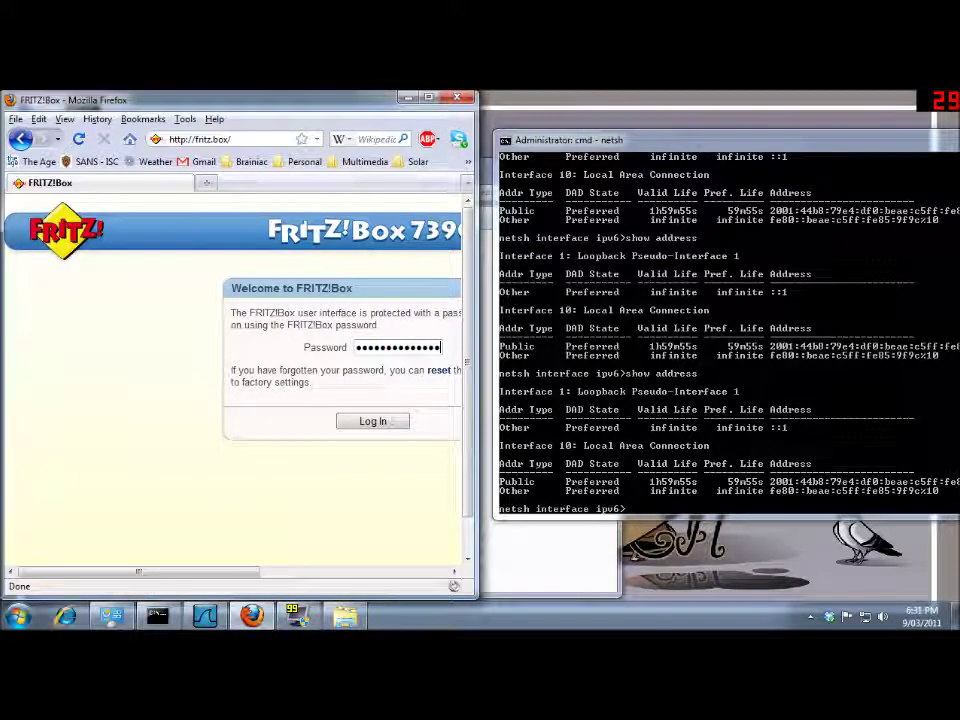
key(Return)
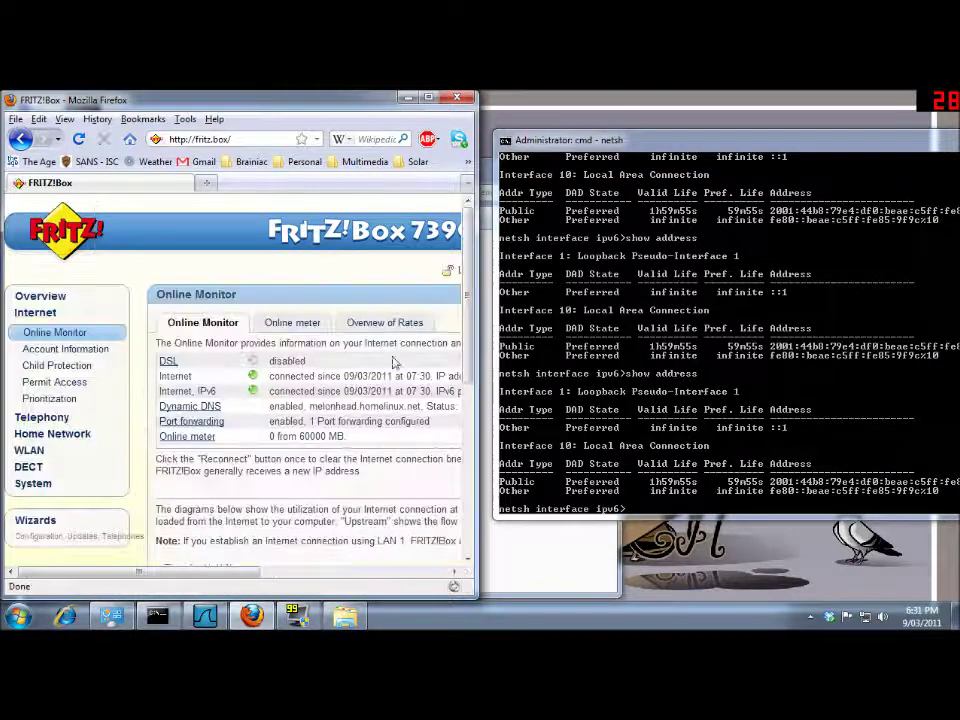
drag(210, 574, 397, 574)
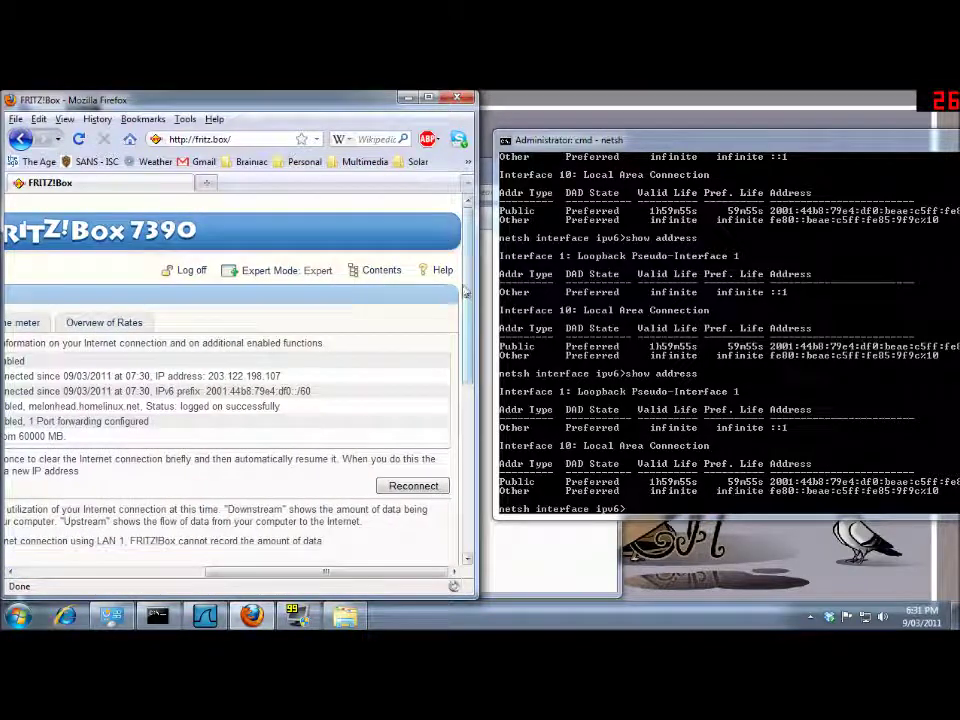
click(410, 486)
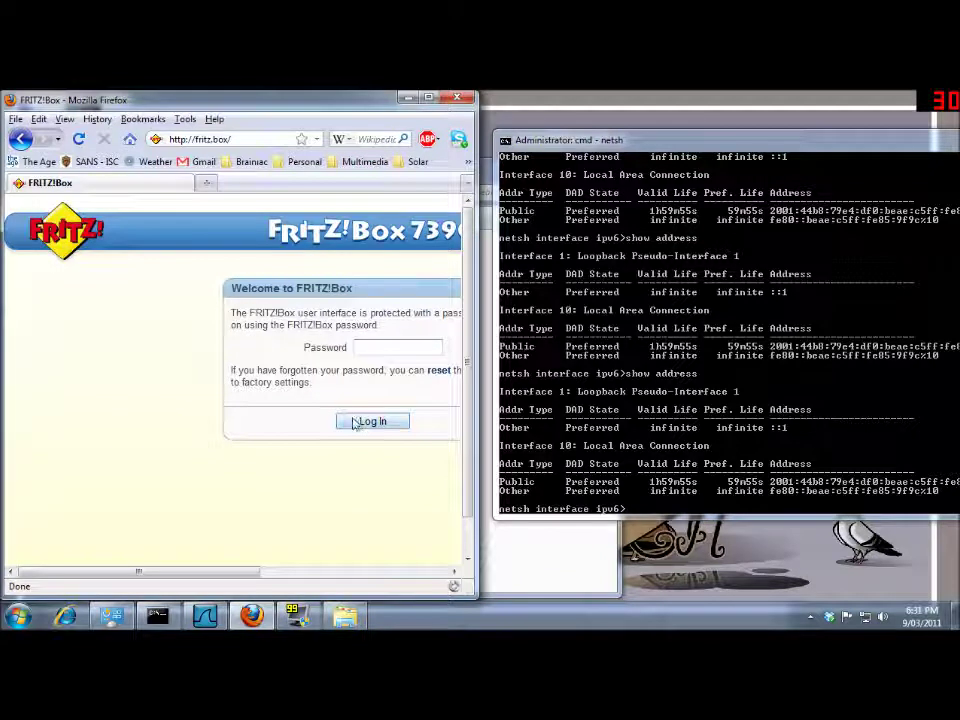
Retry the FRITZ!Box login, rejected as an invalid password, and re-run netsh 'show address'.
text(•••)
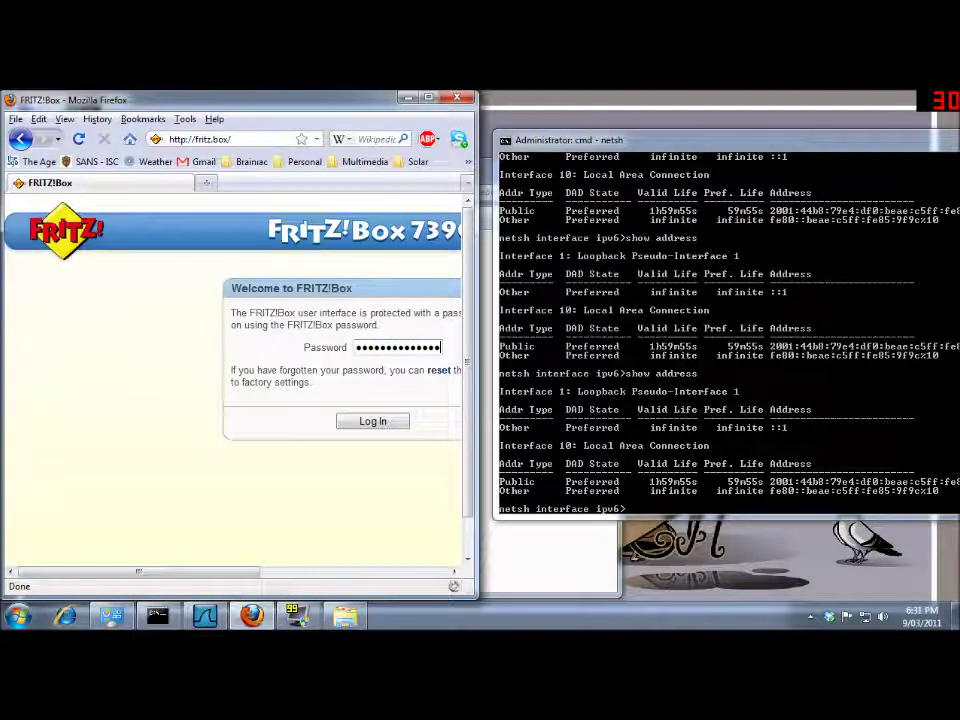
key(Return)
click(714, 430)
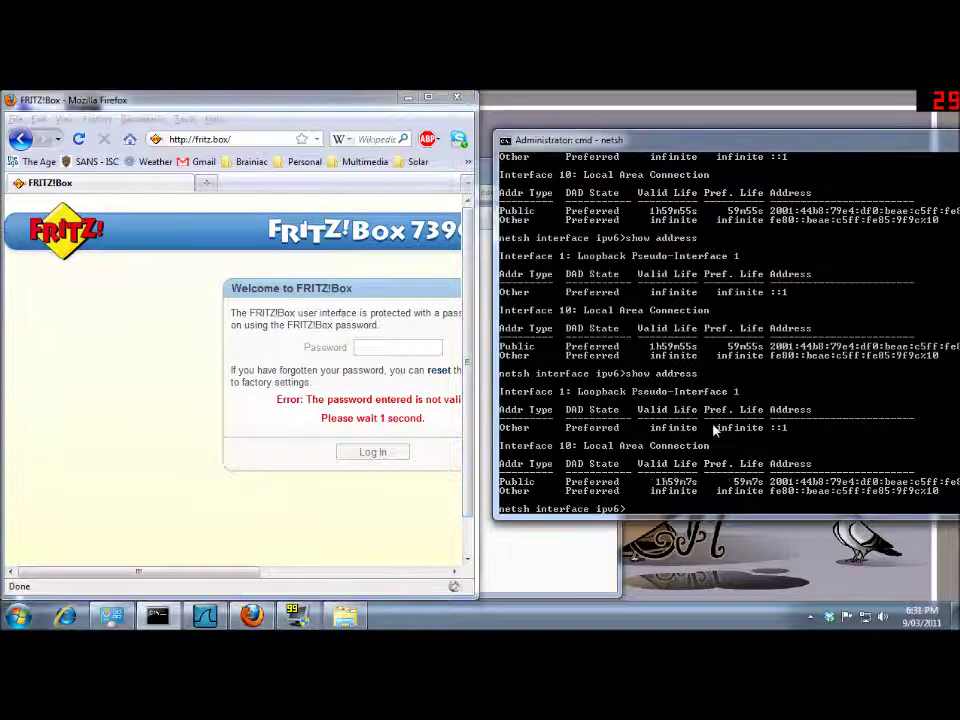
key(Up)
key(Return)
click(398, 347)
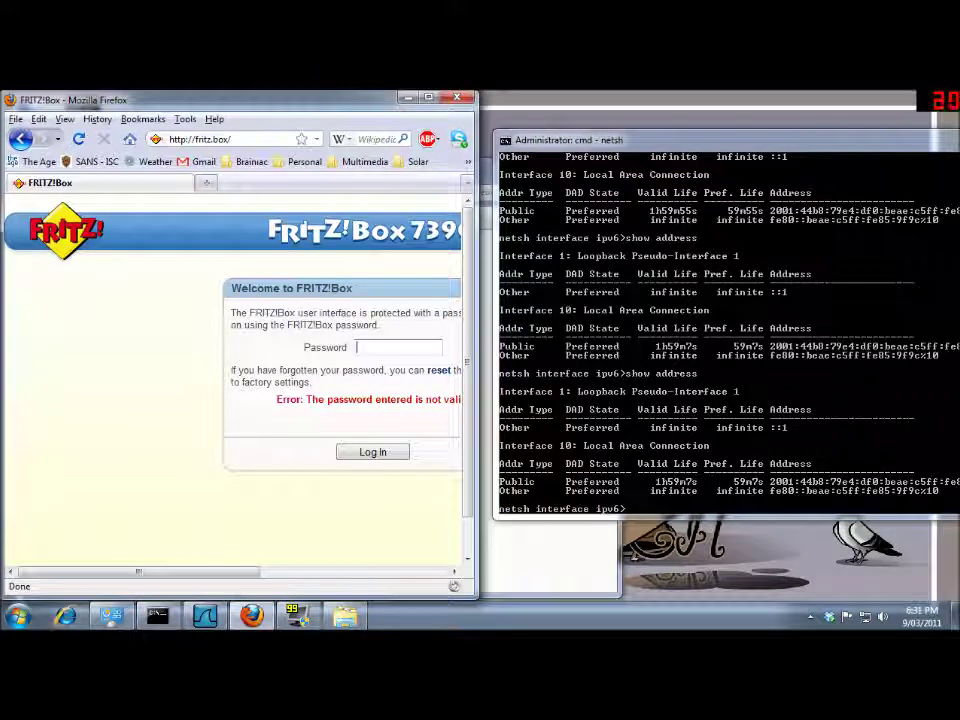
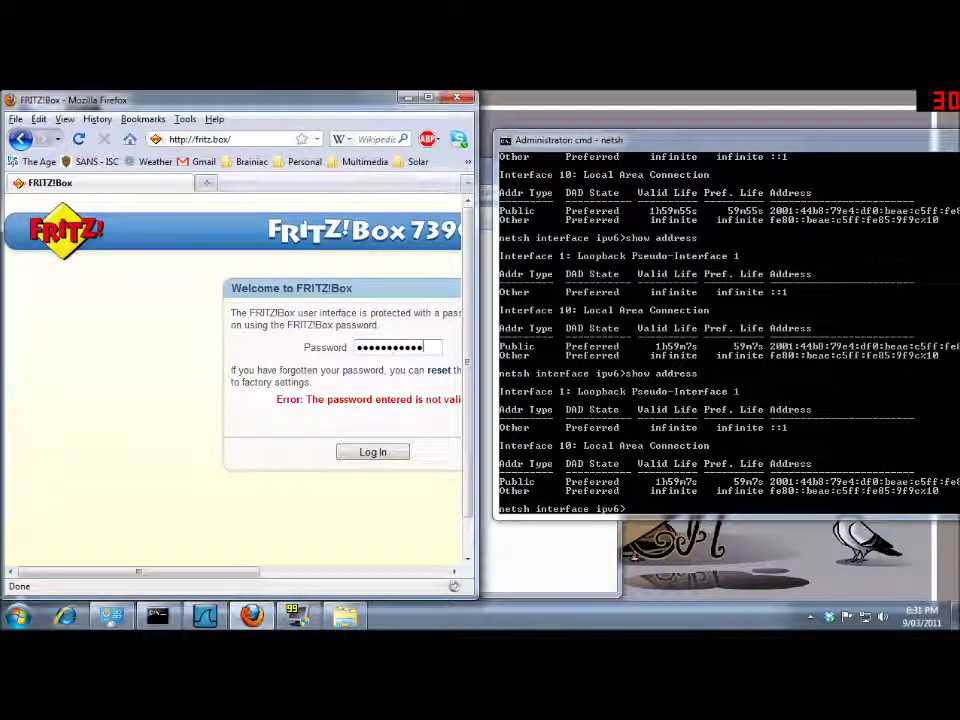
Log into the FRITZ!Box and trigger an internet reconnect from the Online Monitor page.
key(Return)
click(773, 358)
drag(223, 574, 410, 573)
click(410, 486)
Rerun the IPv6 address listing twice in the command window.
click(589, 463)
key(Up)
key(Return)
key(Up)
key(Return)
key(Up)
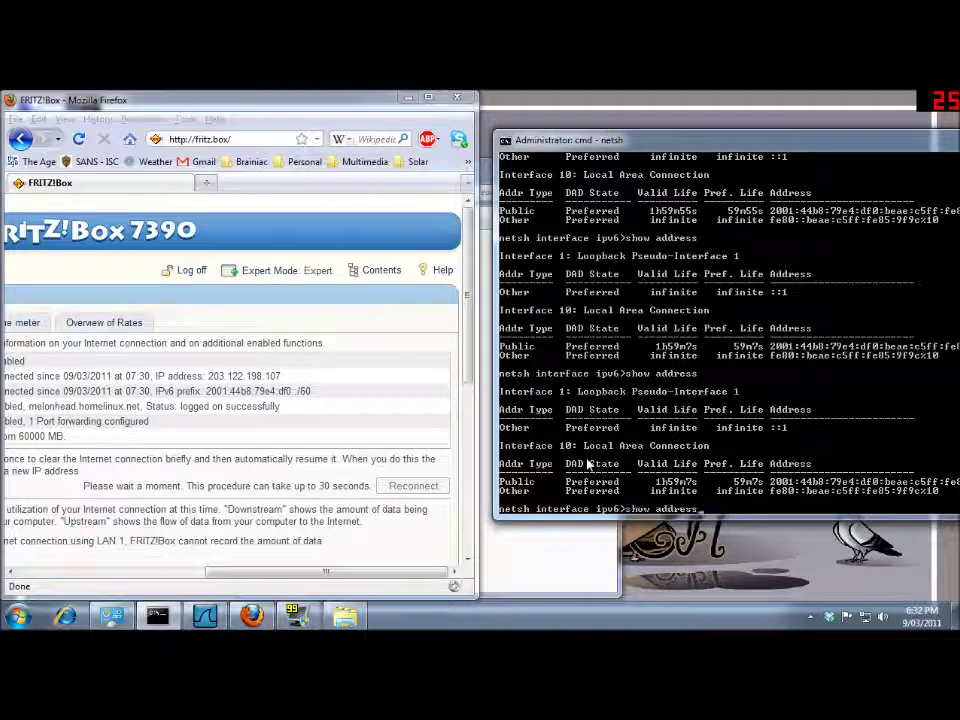
key(Return)
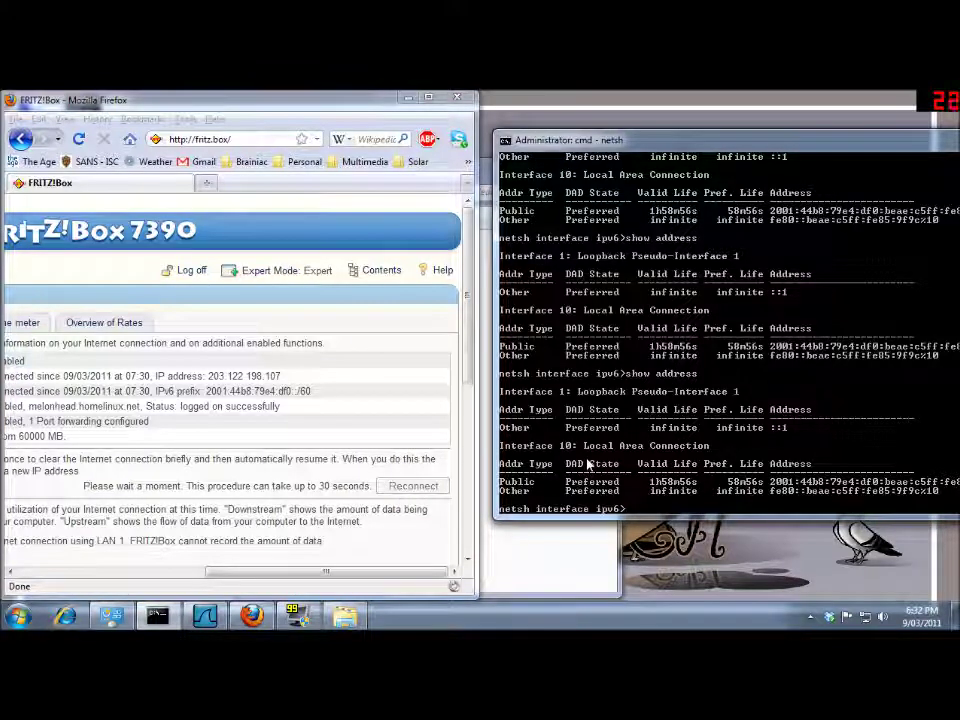
Rerun 'show address' three more times until the public IPv6 address appears as Deprecated.
key(Up)
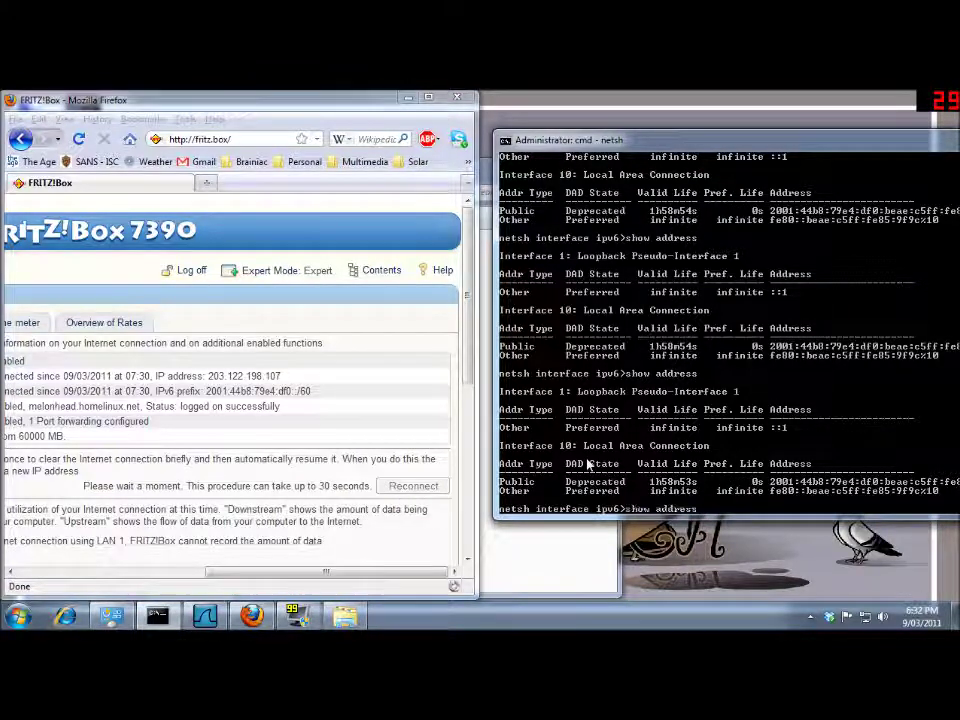
key(Return)
key(Up)
key(Return)
key(Up)
key(Return)
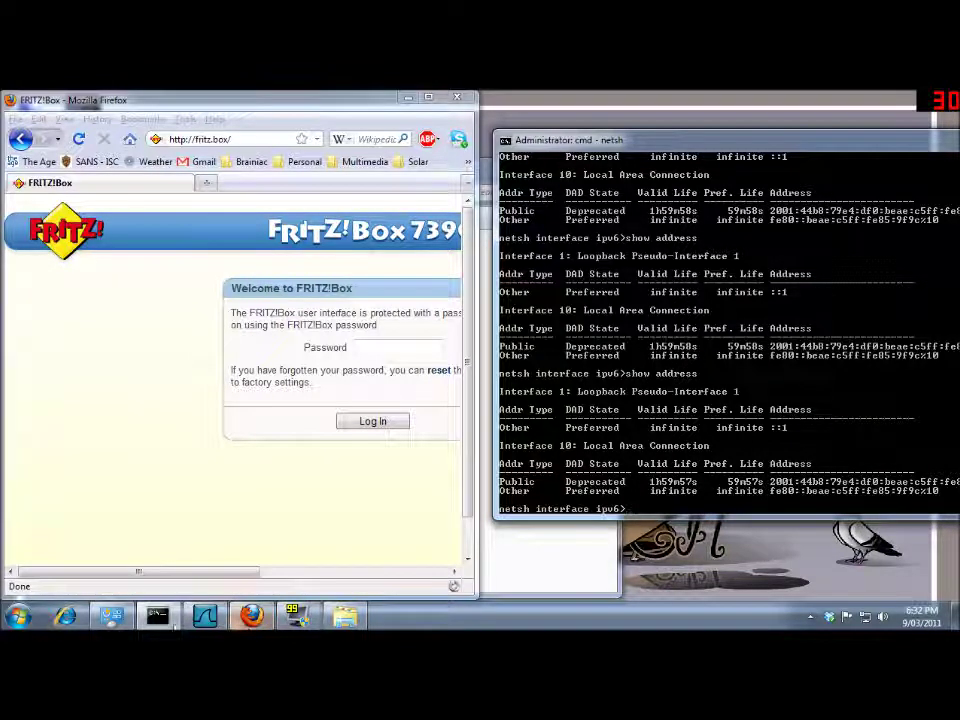
Launch a new Firefox window from the Start menu and load test-ipv6.com via the 'test' suggestion.
click(17, 615)
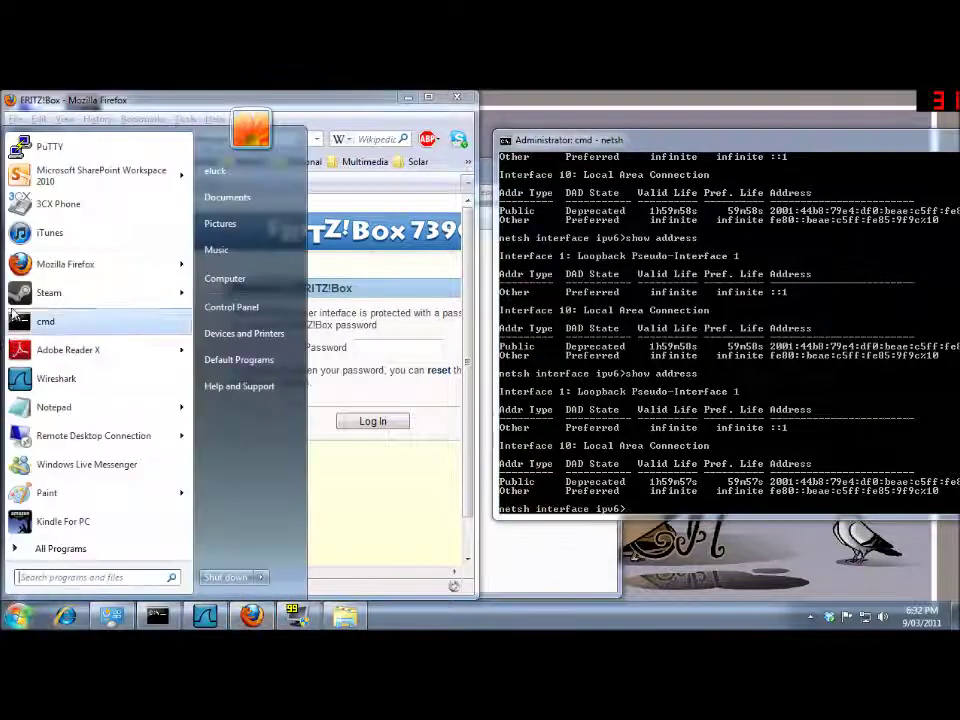
click(30, 263)
click(212, 140)
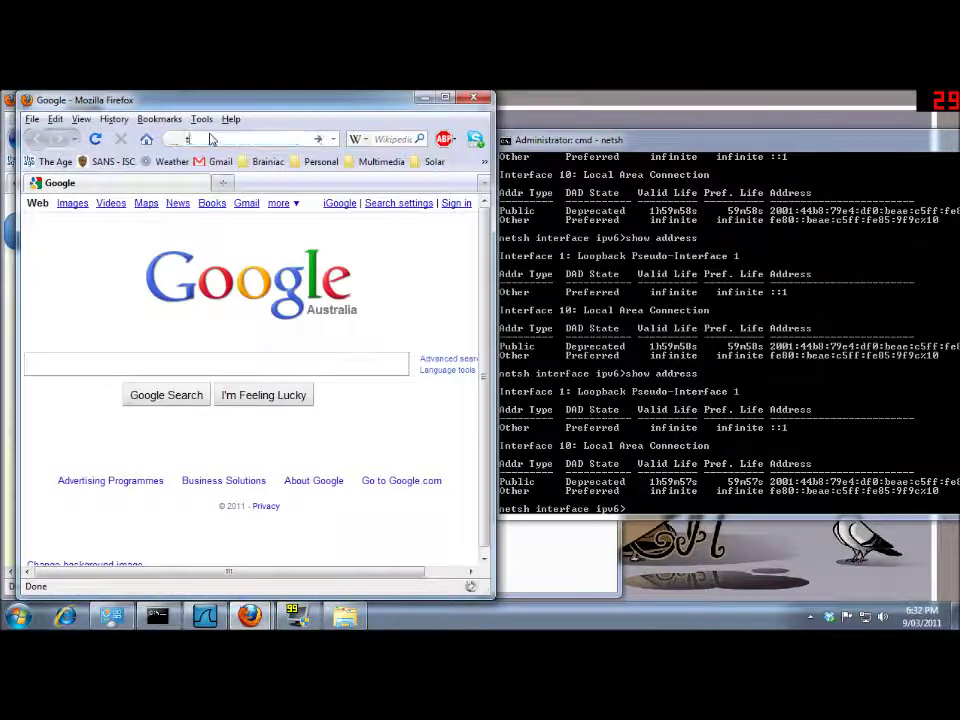
text(test)
key(Down)
key(Return)
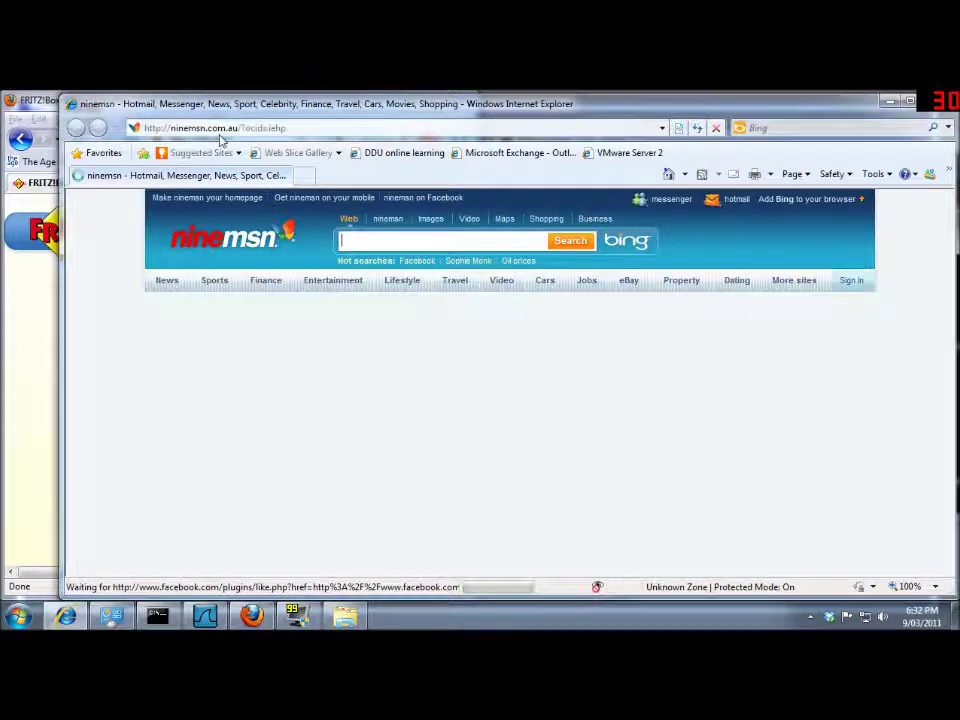
Run test-ipv6.com in Internet Explorer, getting 10/10 IPv4 and 0/10 IPv6, then close it.
click(221, 134)
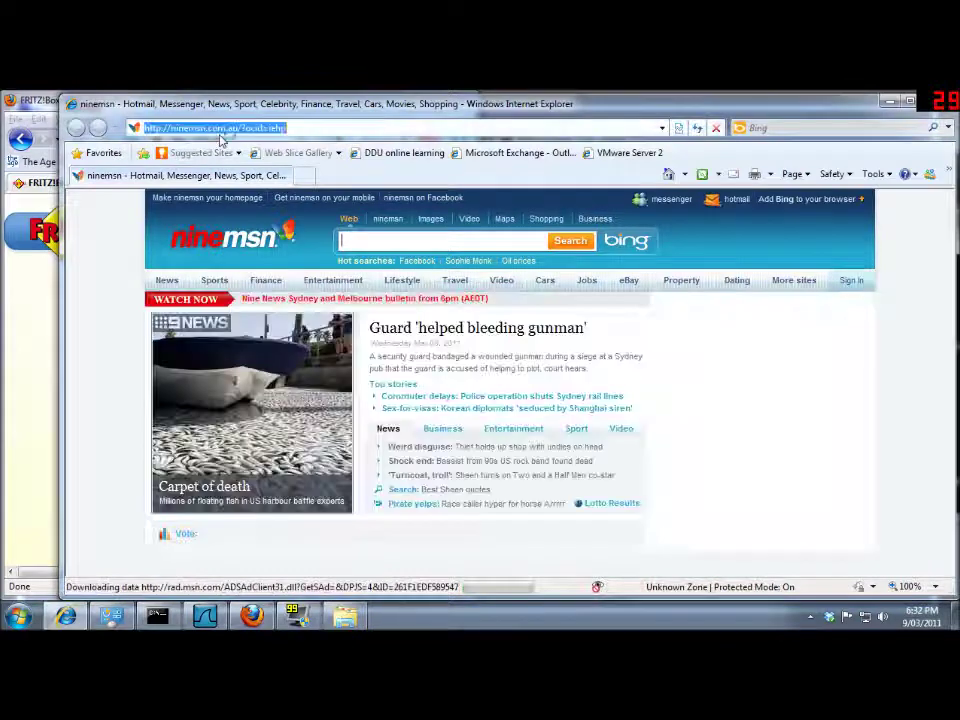
text(test)
click(215, 146)
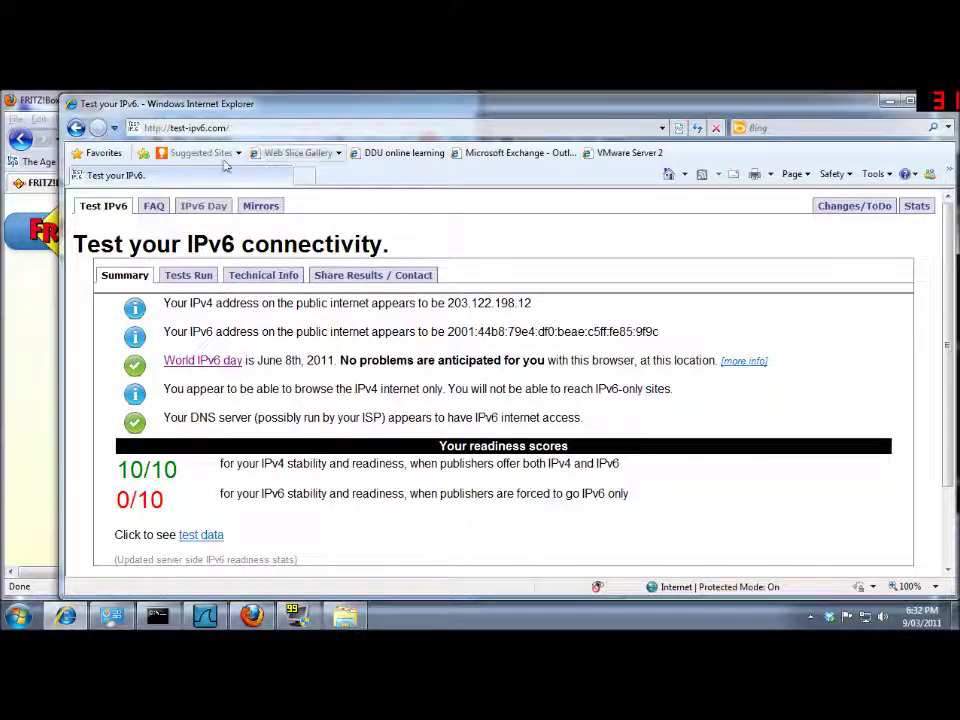
drag(728, 118, 681, 115)
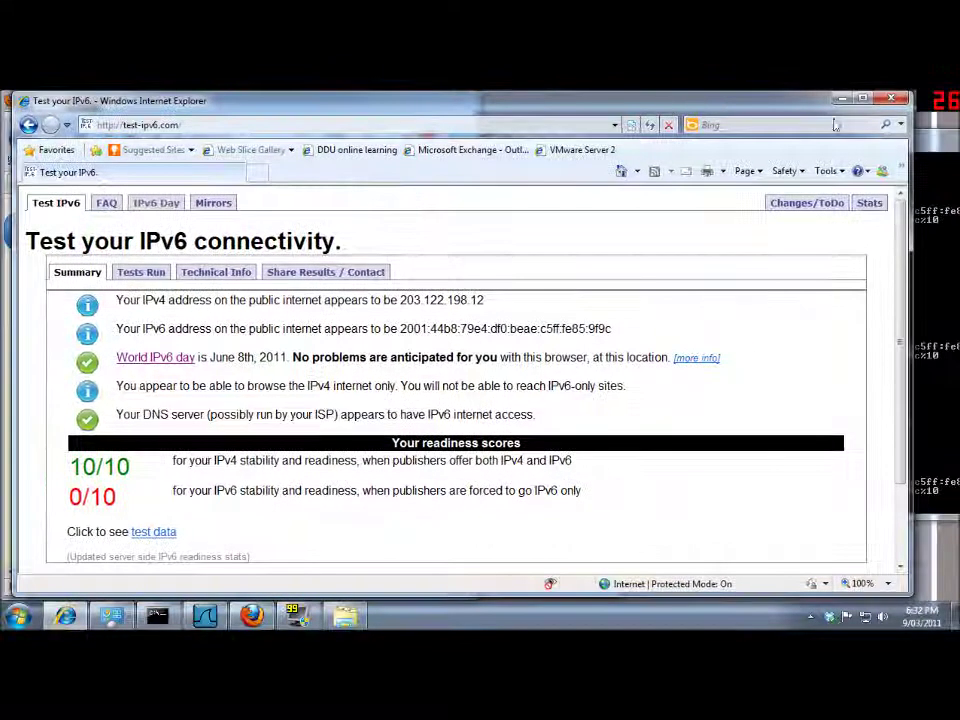
click(888, 102)
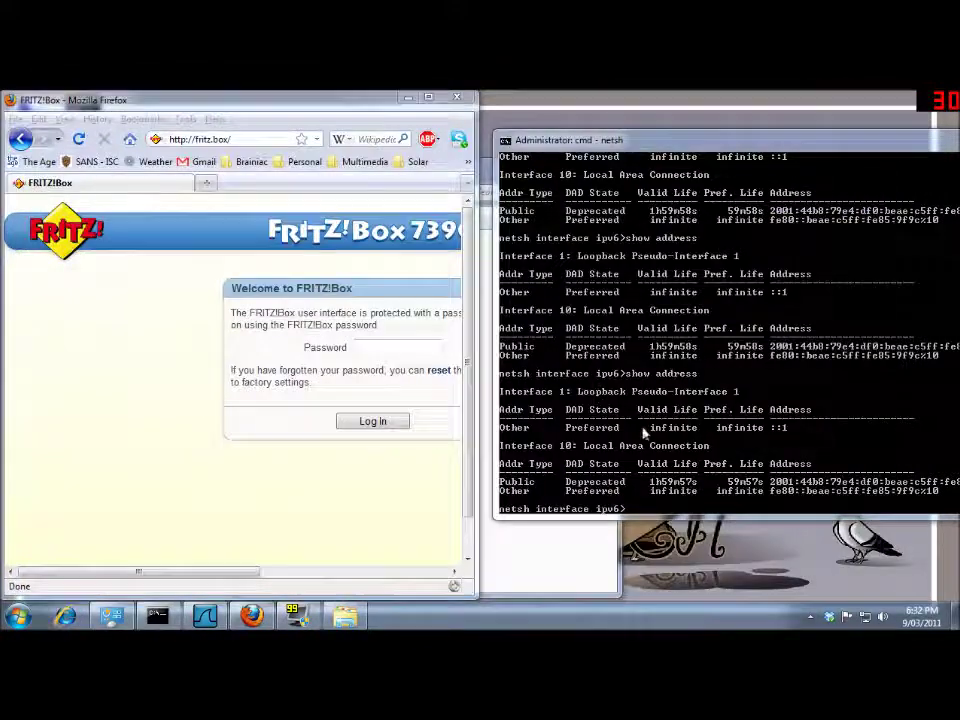